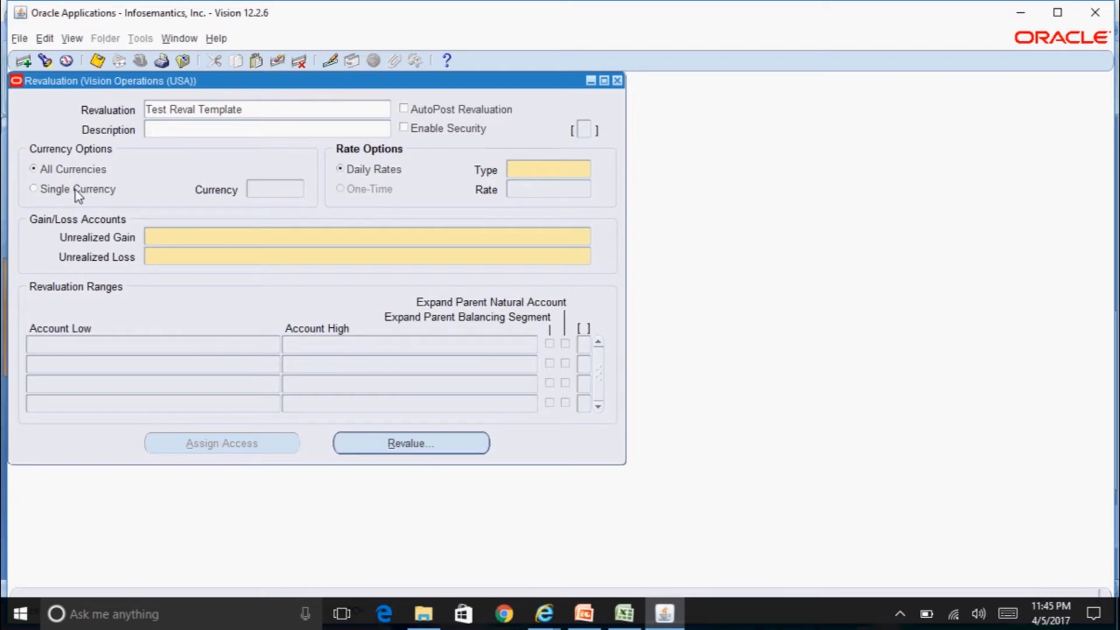
Restrict the revaluation to the single currency CAD and set the daily rate type to Corporate
left_click(76, 189)
left_click(274, 189)
type("CAD")
left_click(531, 169)
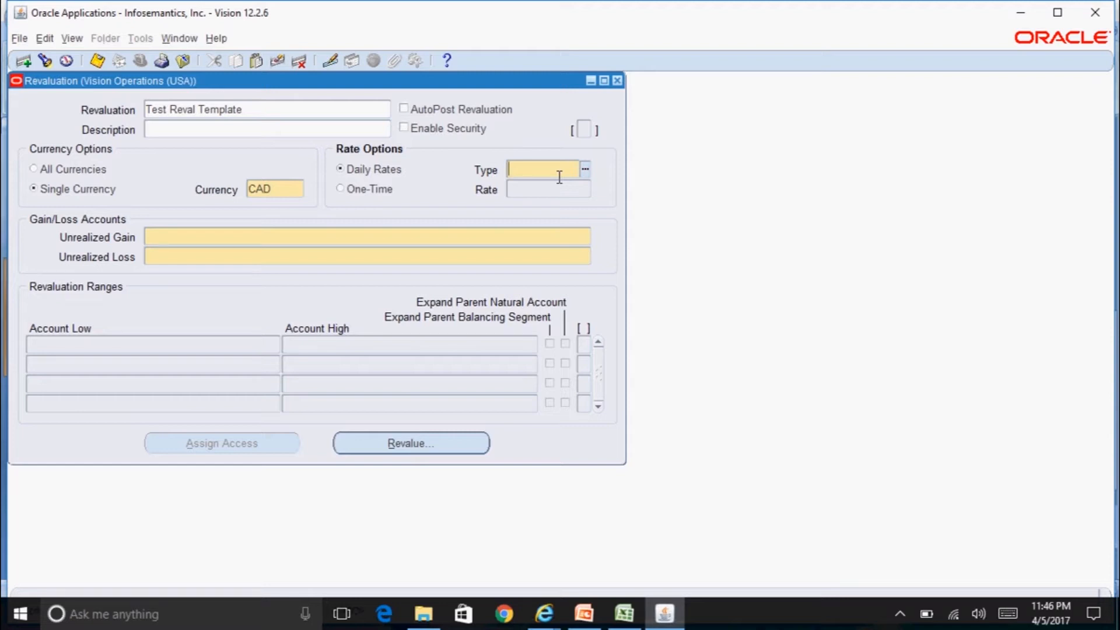
type("corporate")
key("Tab")
Define the unrealized gain account with department 730 and account 7830, keeping the default sub-account and product
left_click(586, 238)
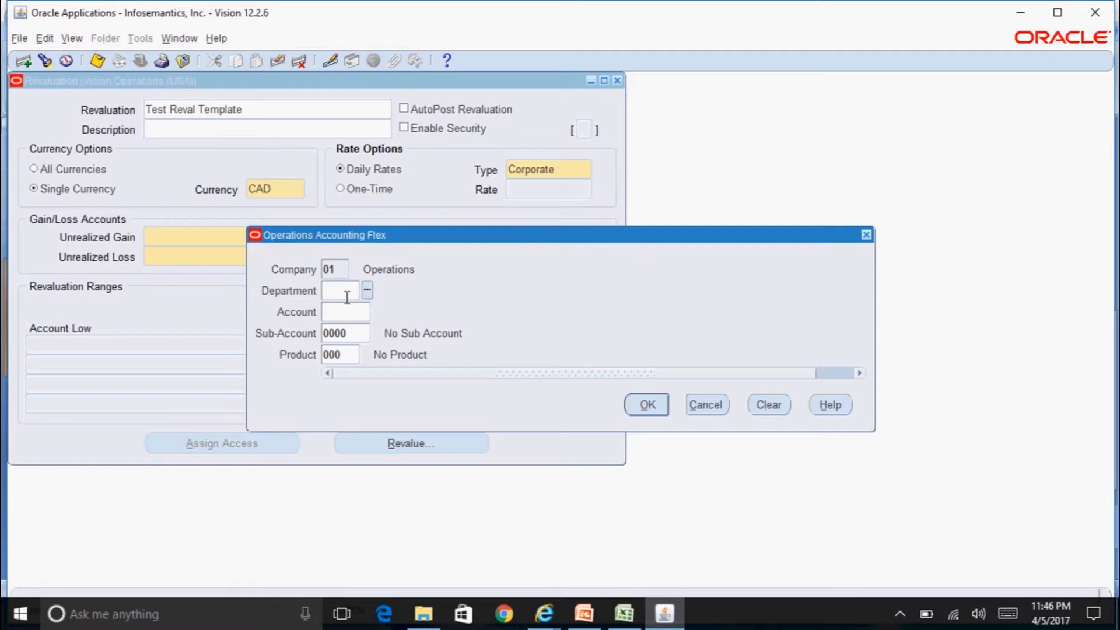
type("730")
key("Tab")
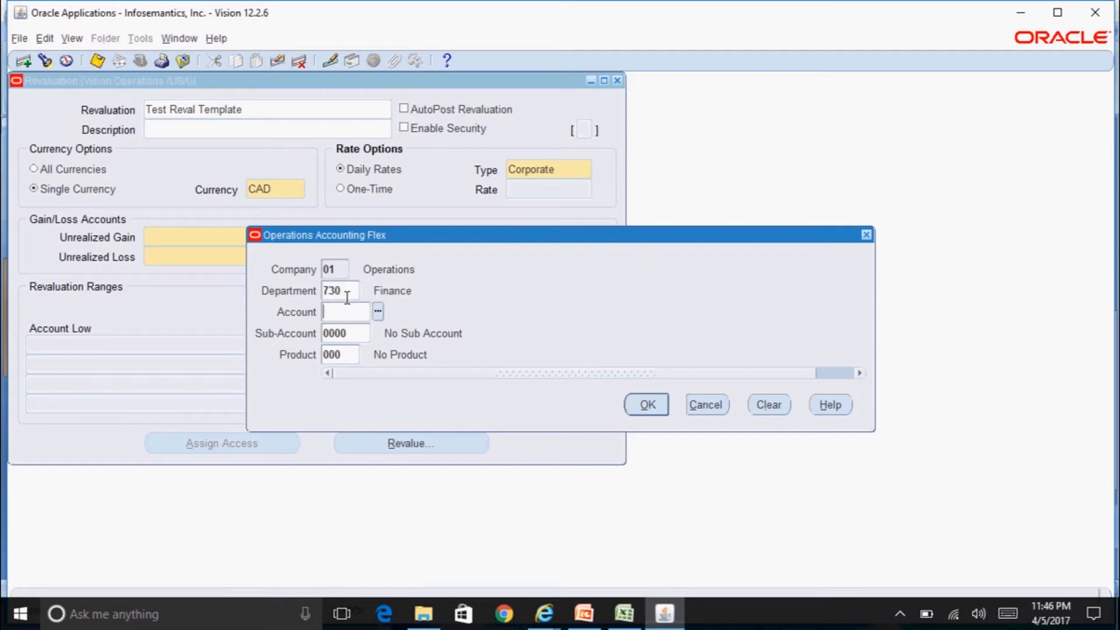
type("7830")
key("Tab")
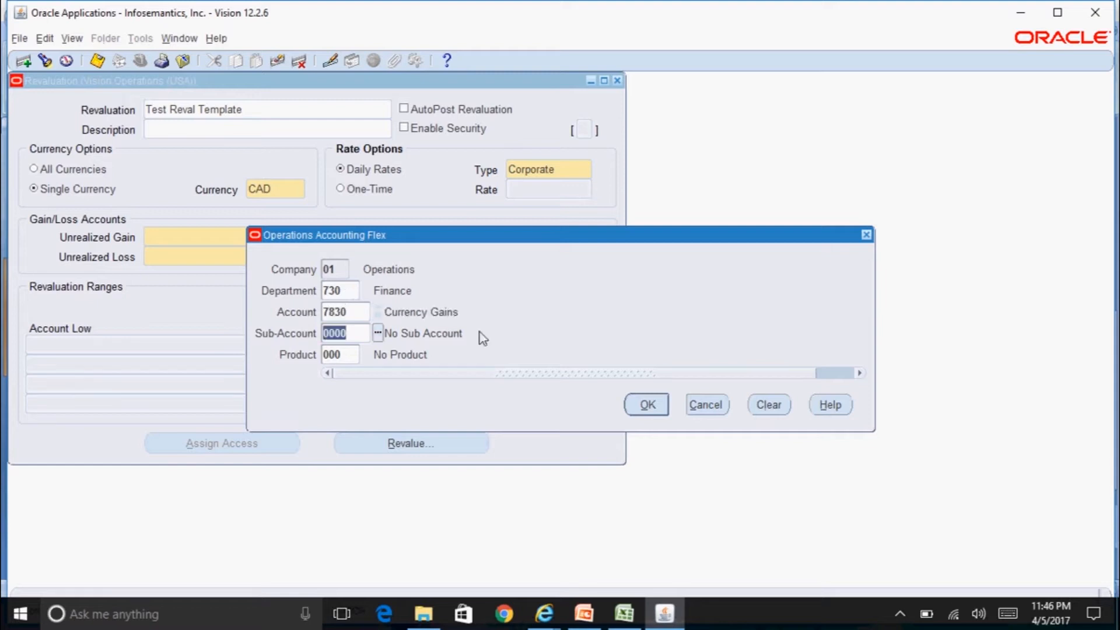
left_click(647, 405)
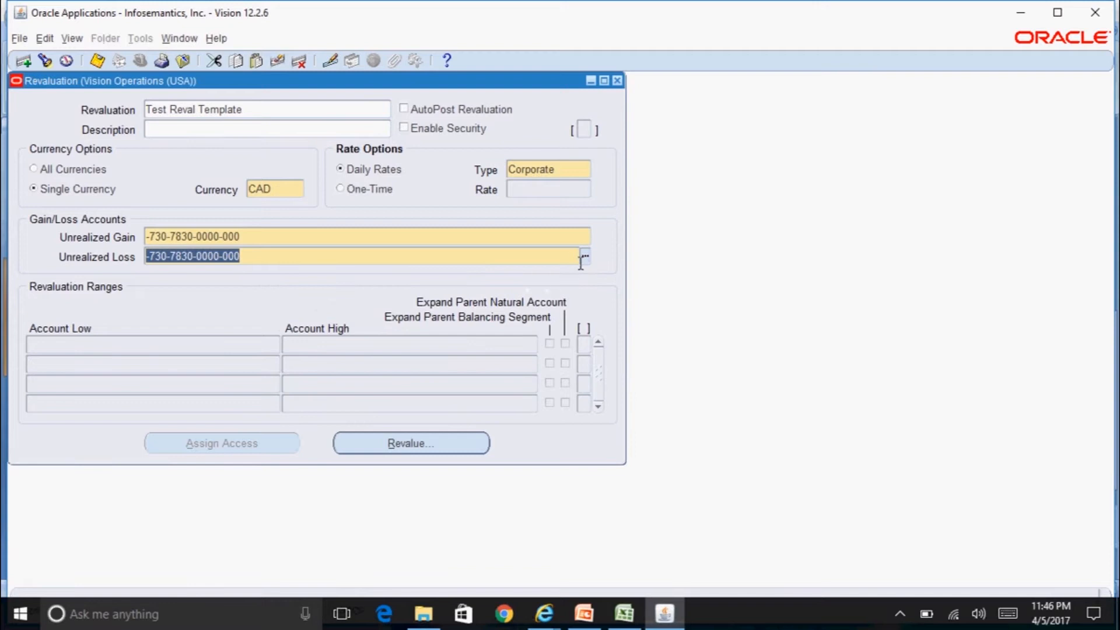
Set the account segment of the unrealized loss account to 7840 and accept the combination
left_click(585, 258)
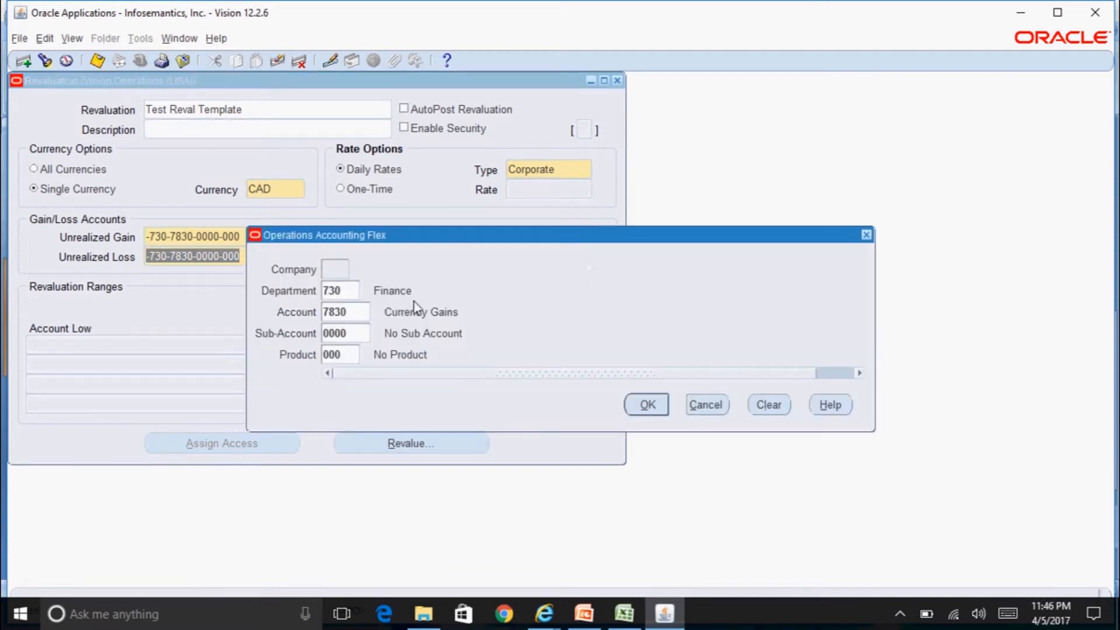
double_click(363, 313)
type("7840")
key("Tab")
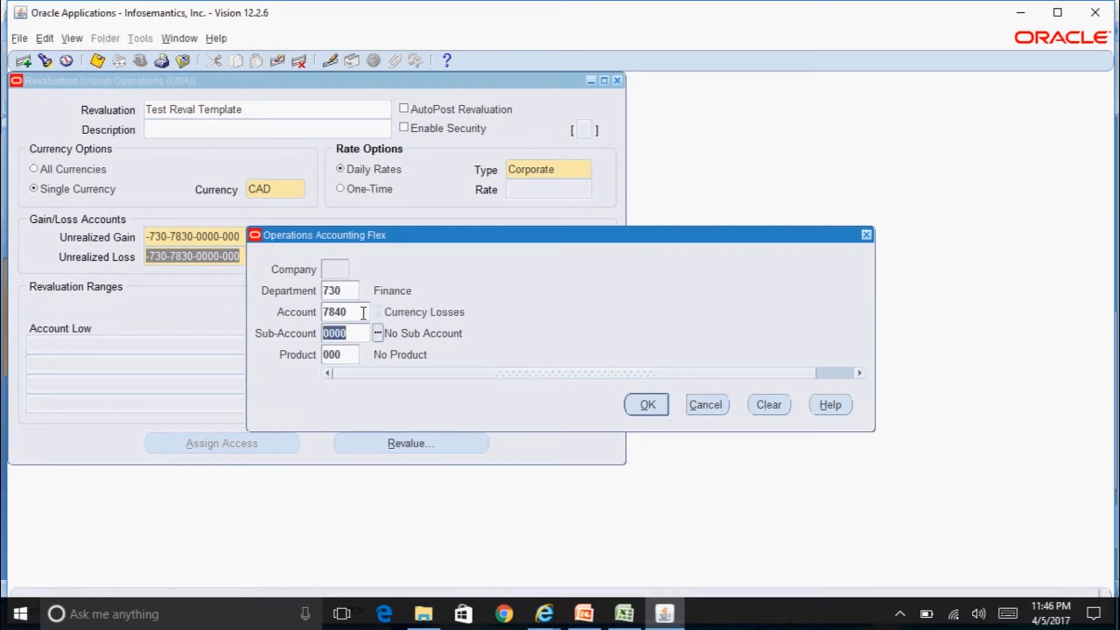
left_click(645, 404)
Fill the first revaluation range's low and high values with company 01, department 000, account 2110, sub-account 0000 and product 000
left_click(282, 348)
left_click(537, 410)
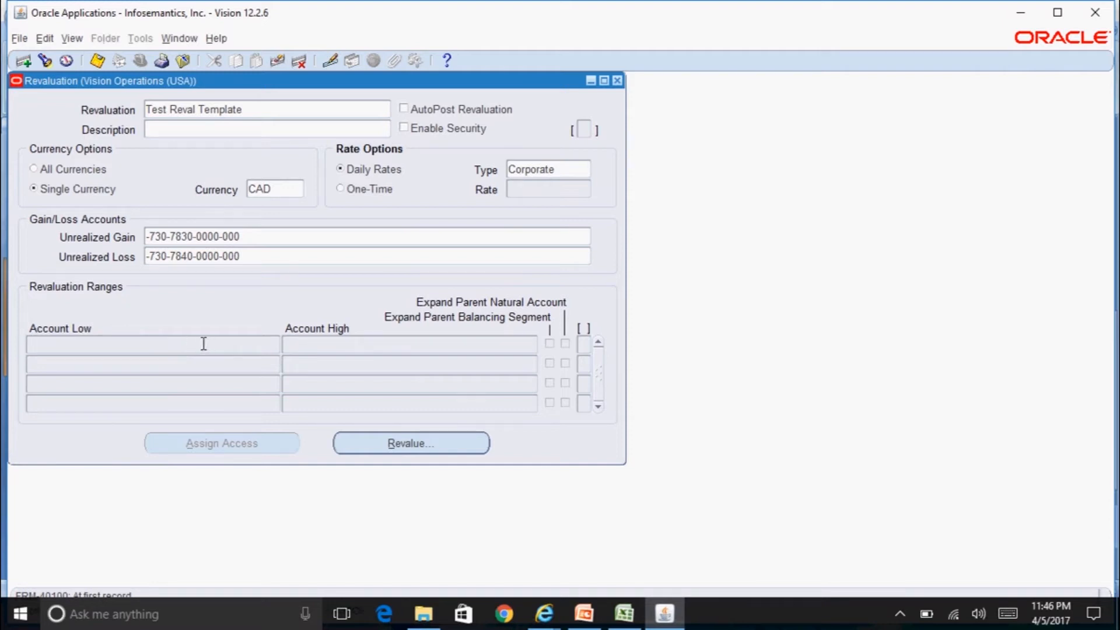
left_click(304, 343)
left_click(184, 346)
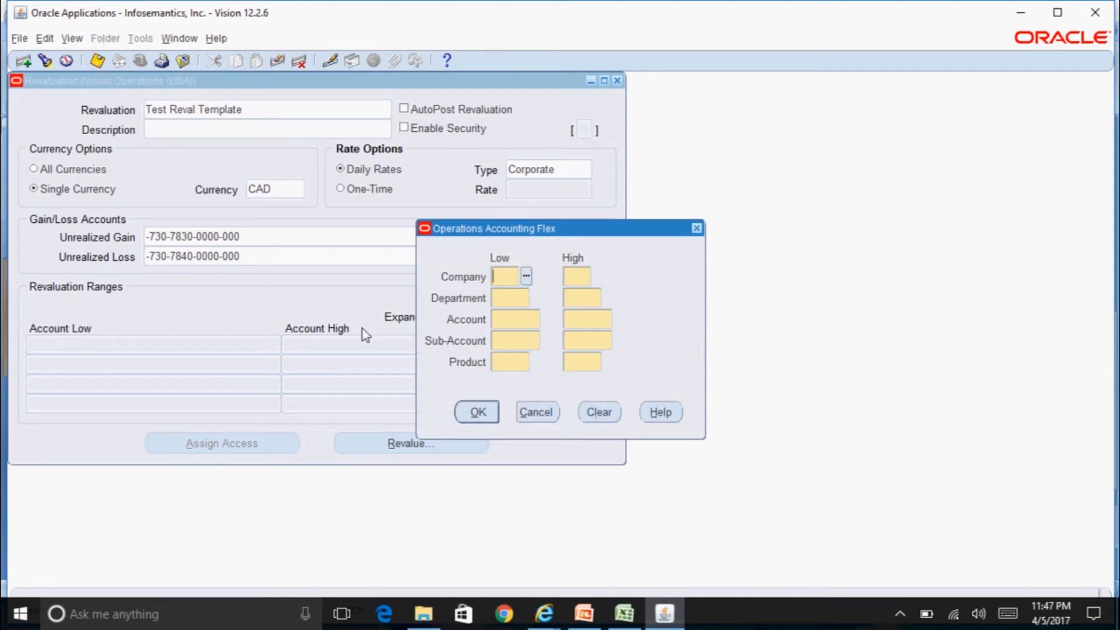
type("01")
key("Tab")
key("Tab")
type("000")
key("Tab")
key("Tab")
type("2110")
key("Tab")
key("Tab")
type("0000")
key("Tab")
key("Tab")
type("000")
key("Tab")
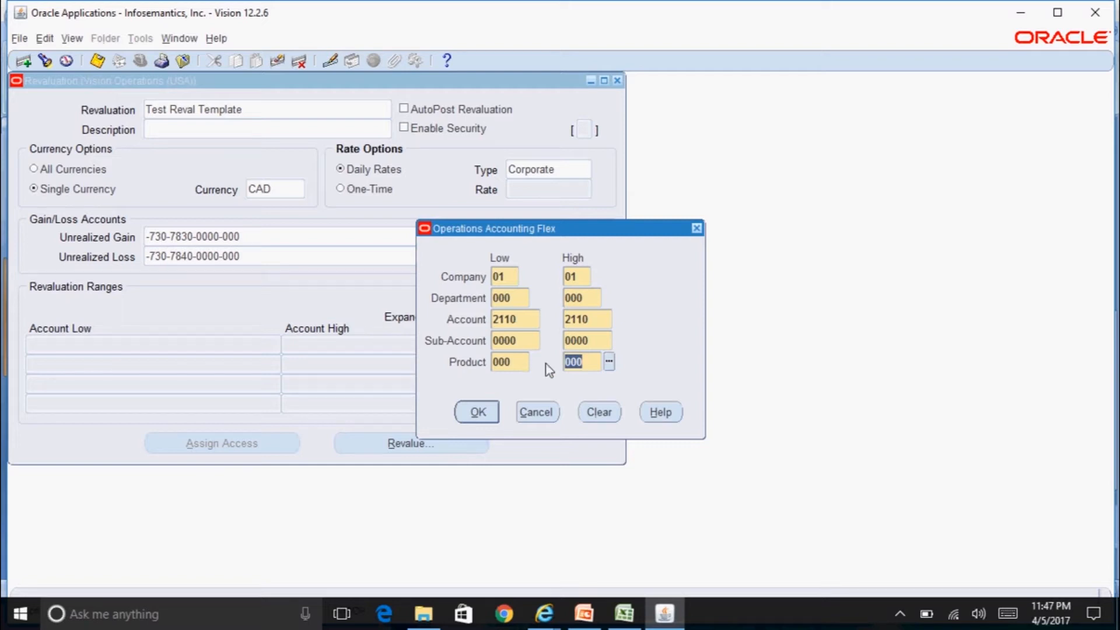
Check the available account values beginning with 21 for the low account, and accept the revaluation range with account 2110
double_click(537, 319)
left_click(548, 319)
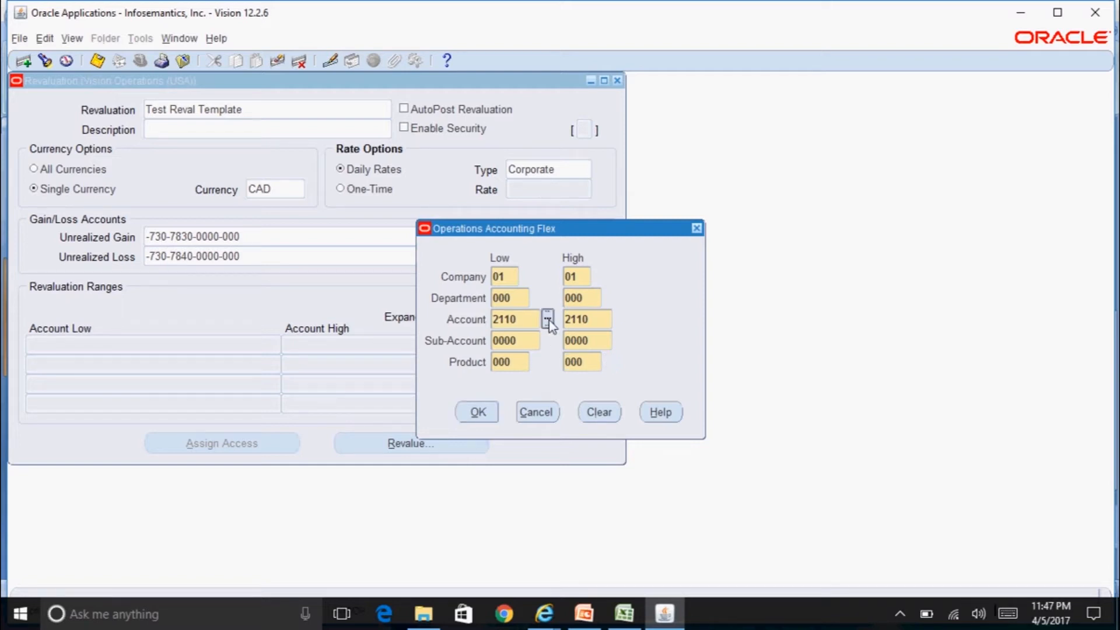
type("211")
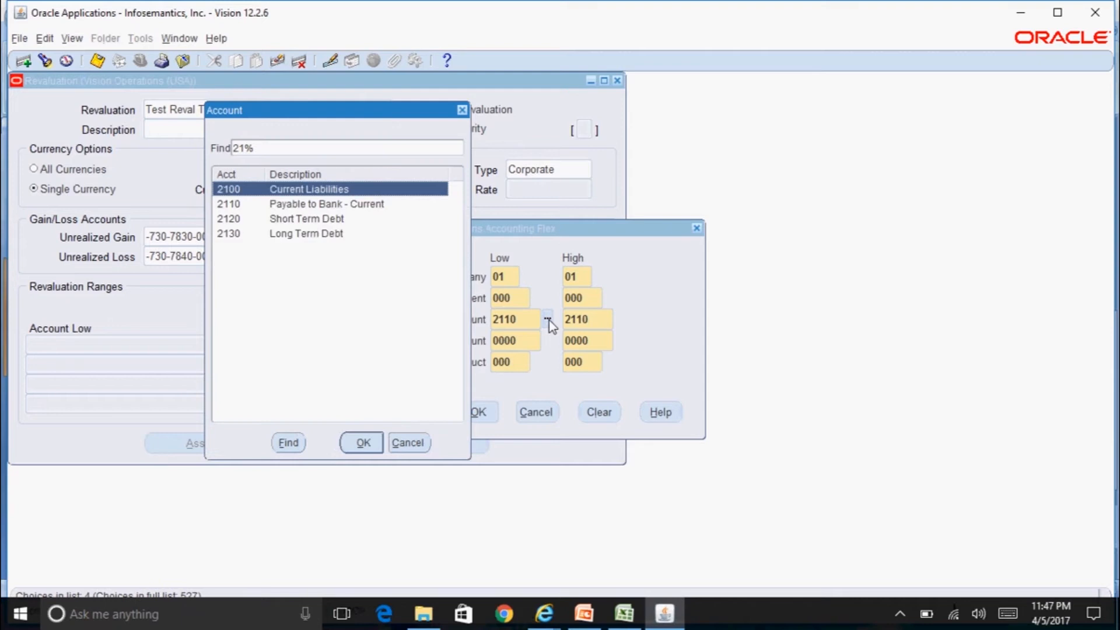
left_click(531, 319)
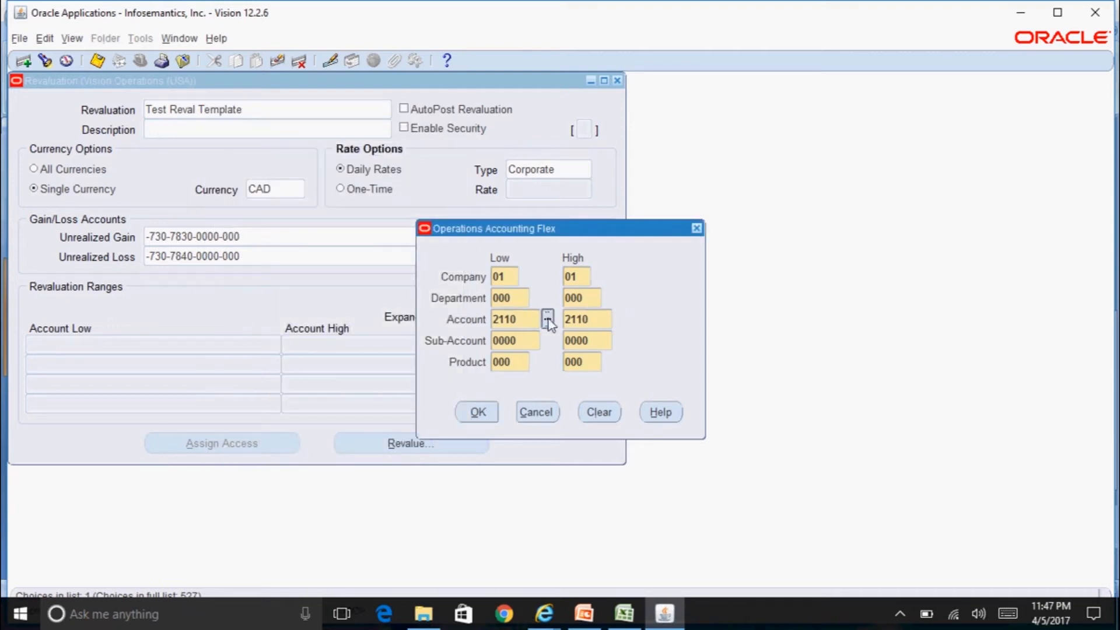
left_click(547, 319)
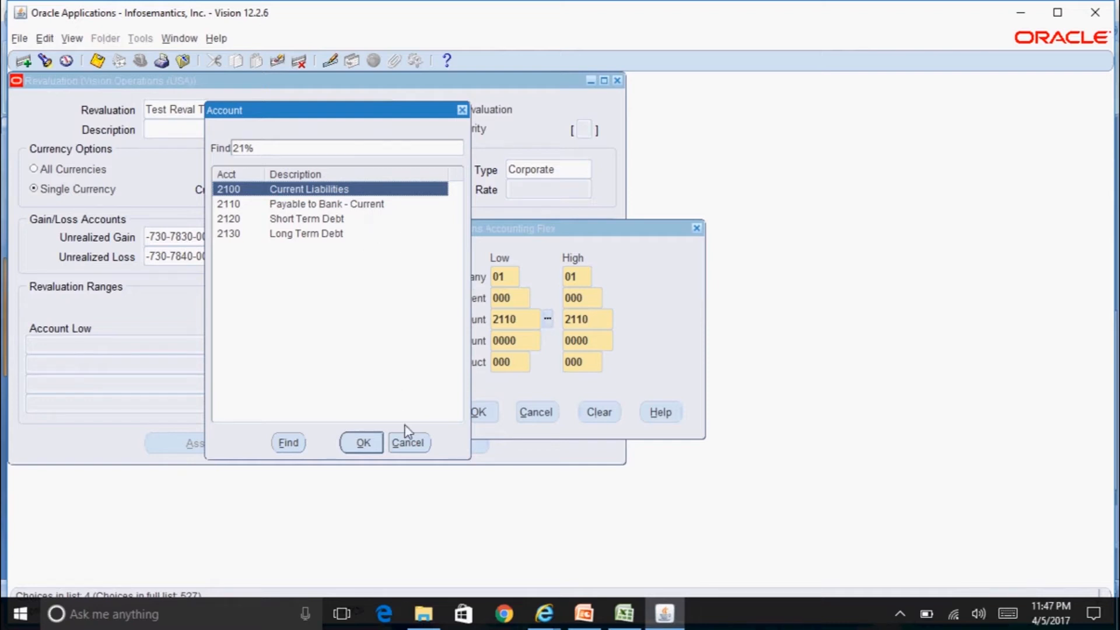
left_click(417, 444)
left_click(475, 412)
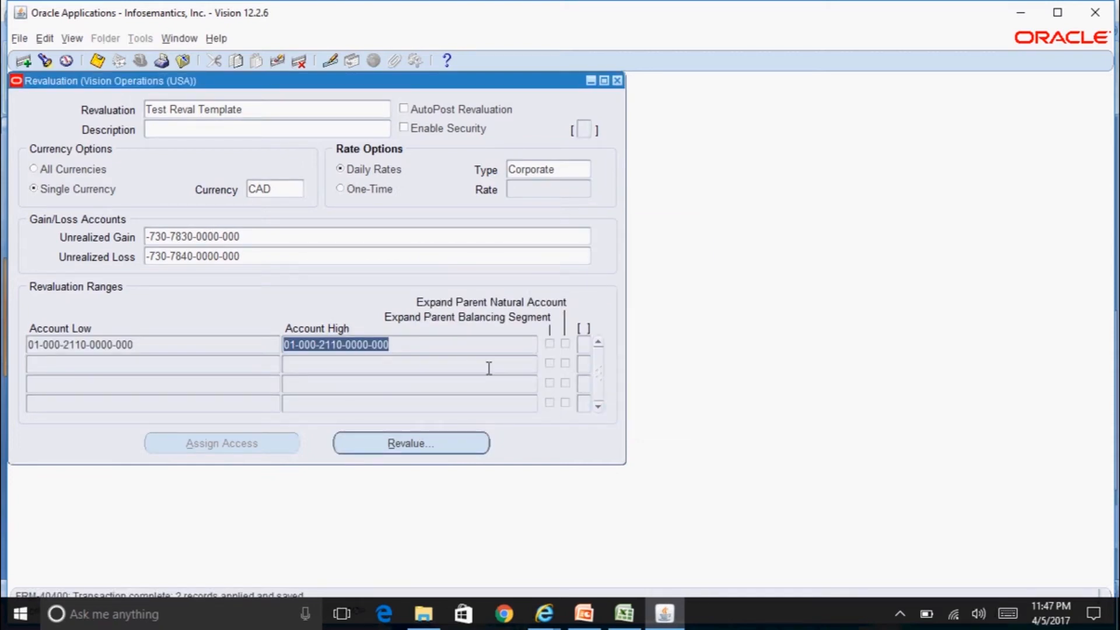
Prepare the revaluation request for Test Reval Template with period mar-17, and cancel it without submitting
left_click(476, 444)
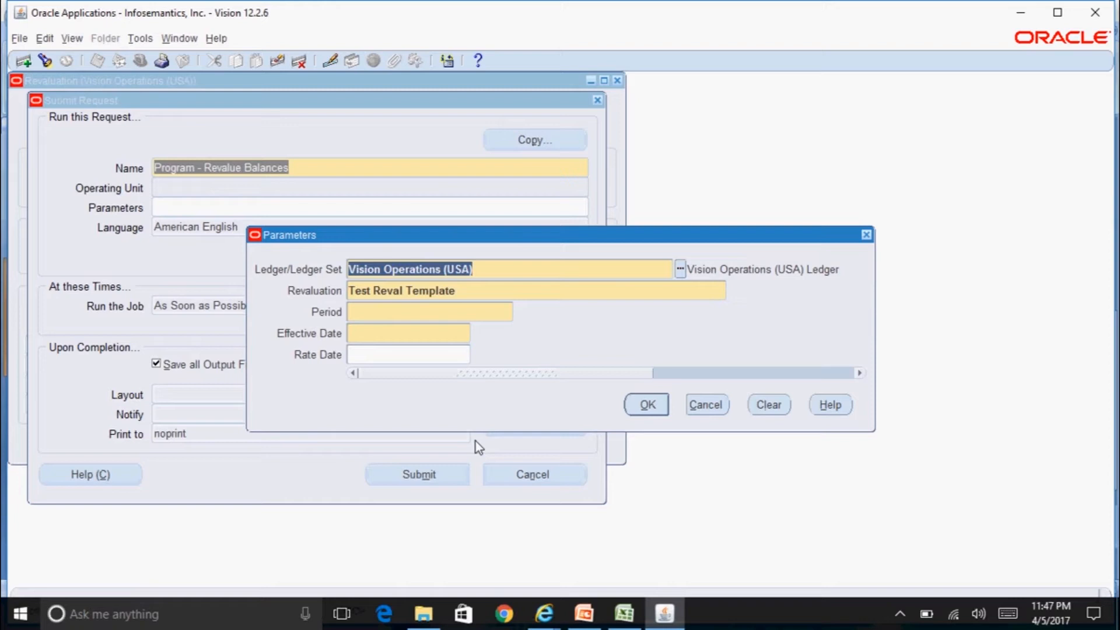
left_click(484, 294)
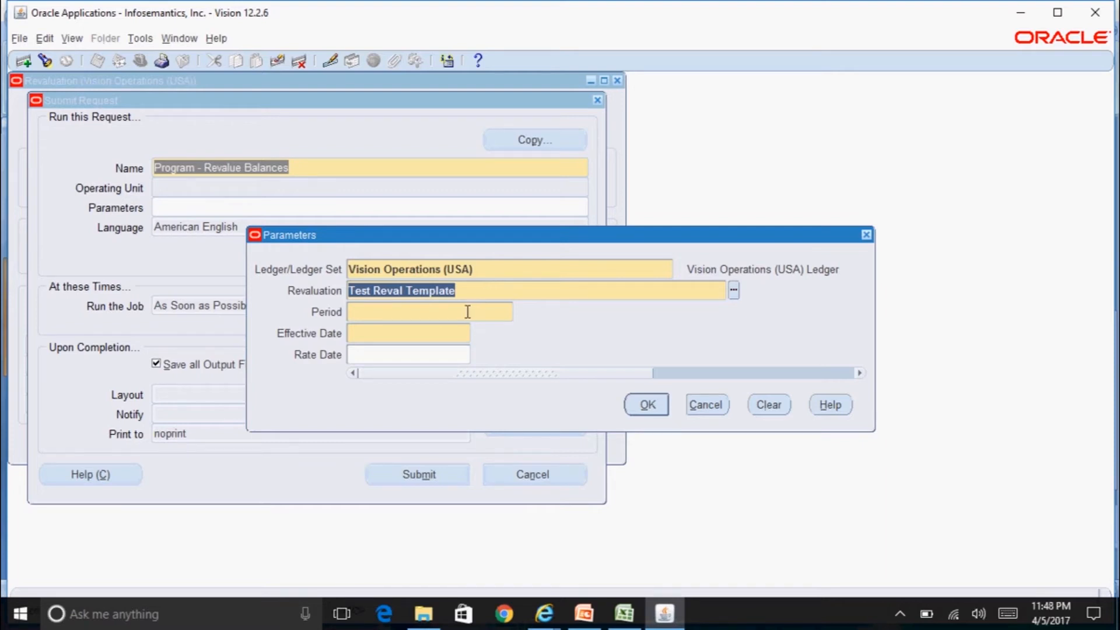
left_click(467, 312)
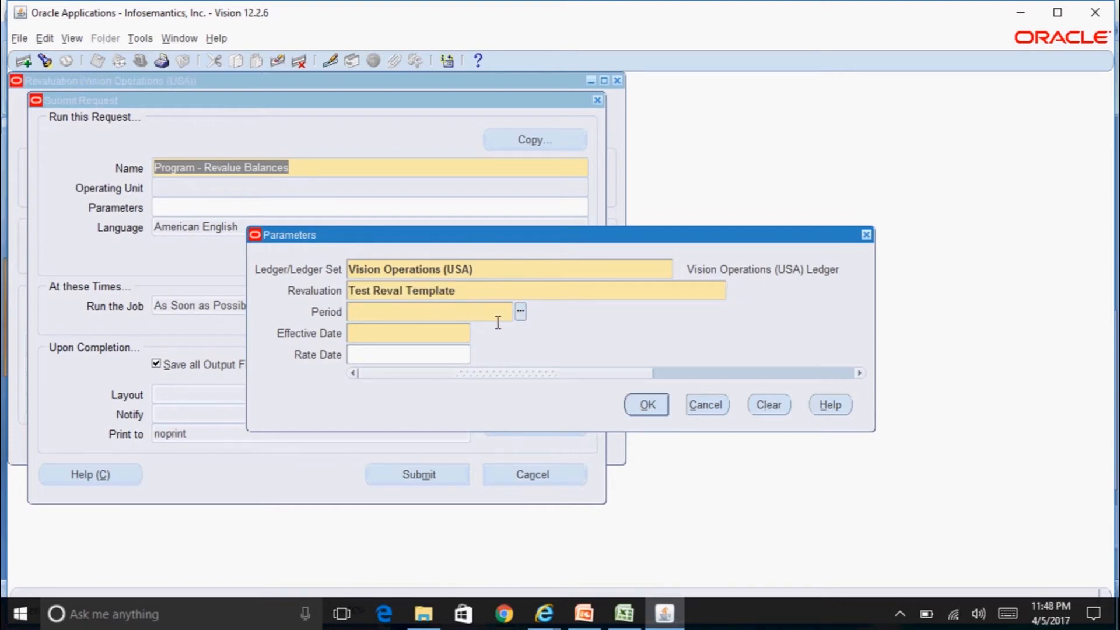
type("mar-17")
key("Tab")
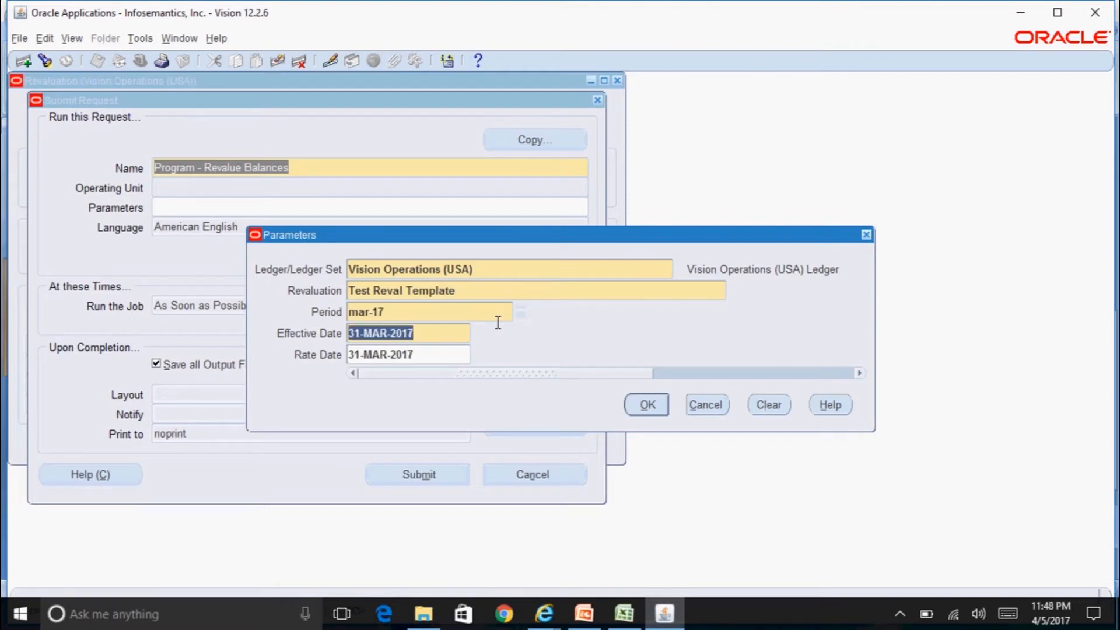
left_click(426, 334)
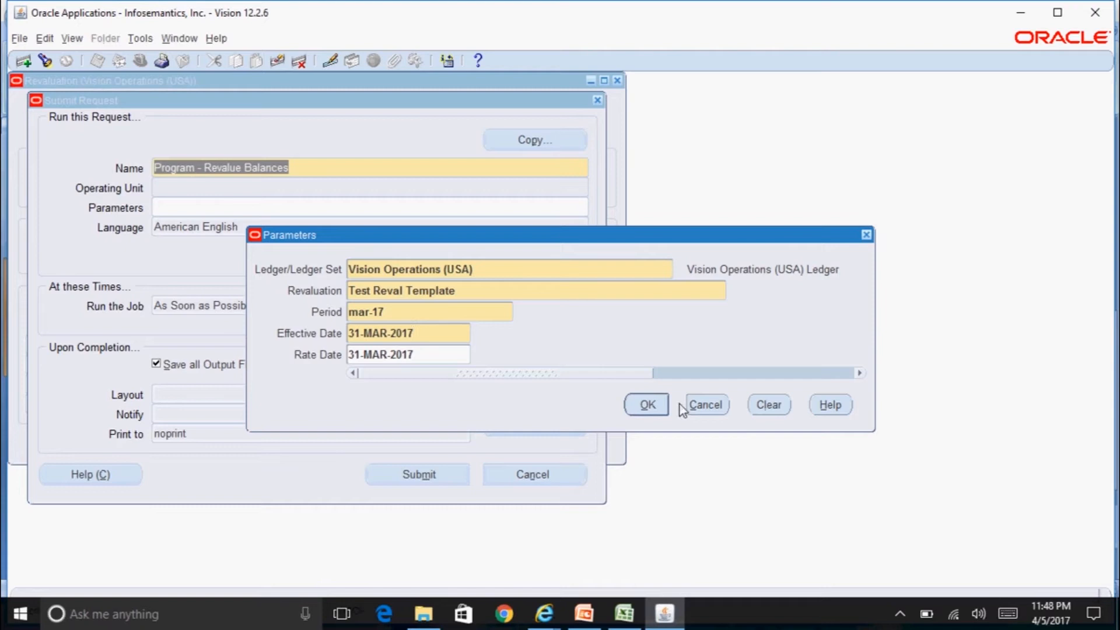
left_click(696, 406)
left_click(555, 473)
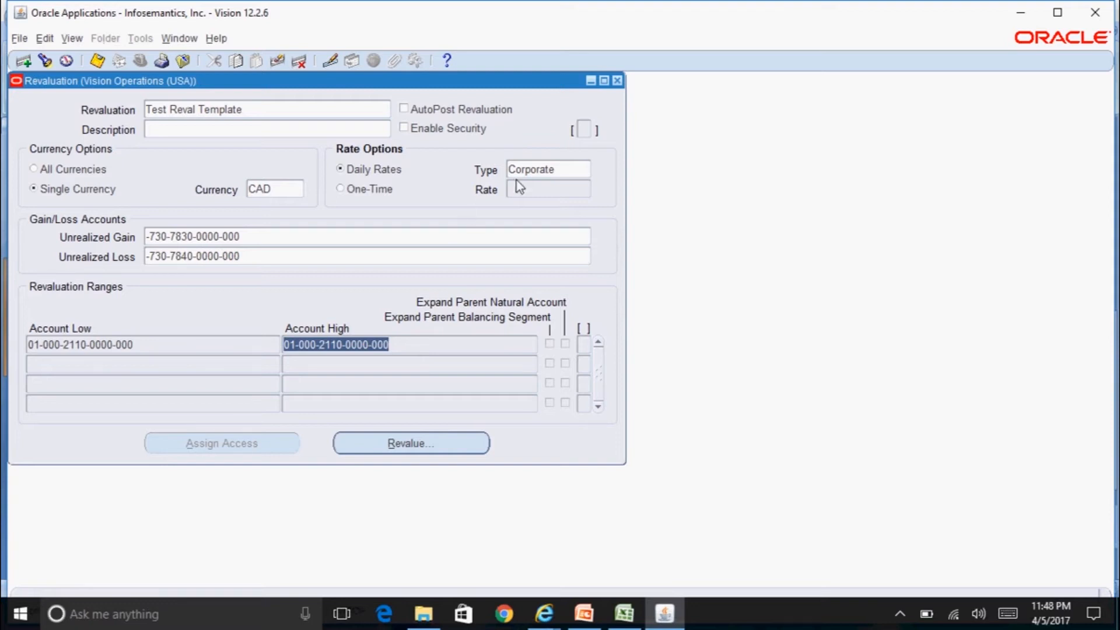
Close the Revaluation form and open the Account inquiry for the Vision Operations (USA) ledger
left_click(618, 81)
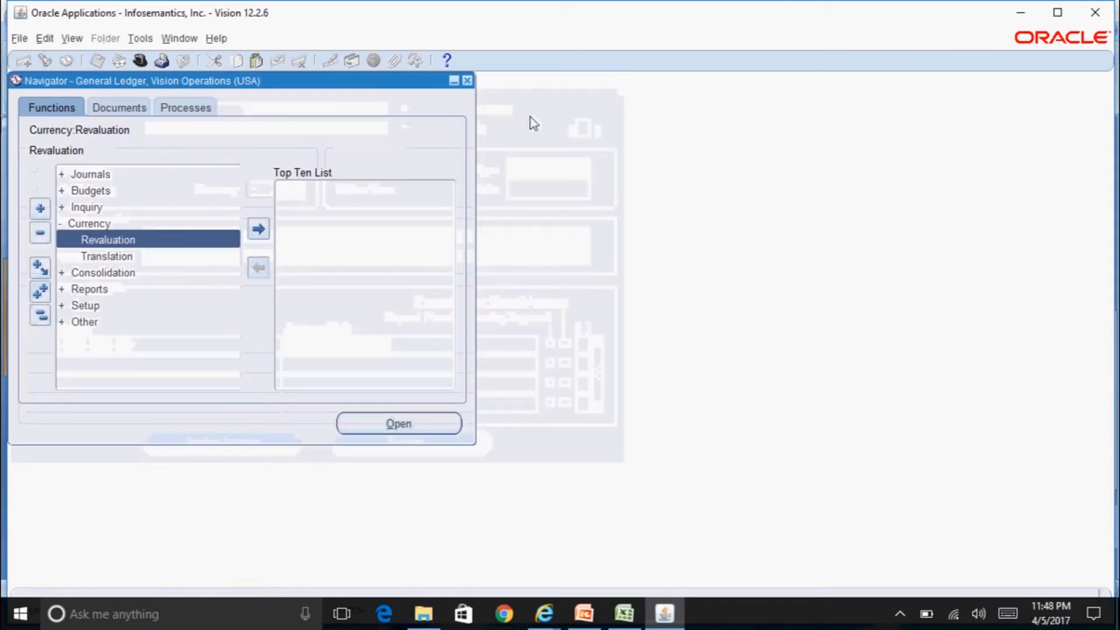
double_click(103, 208)
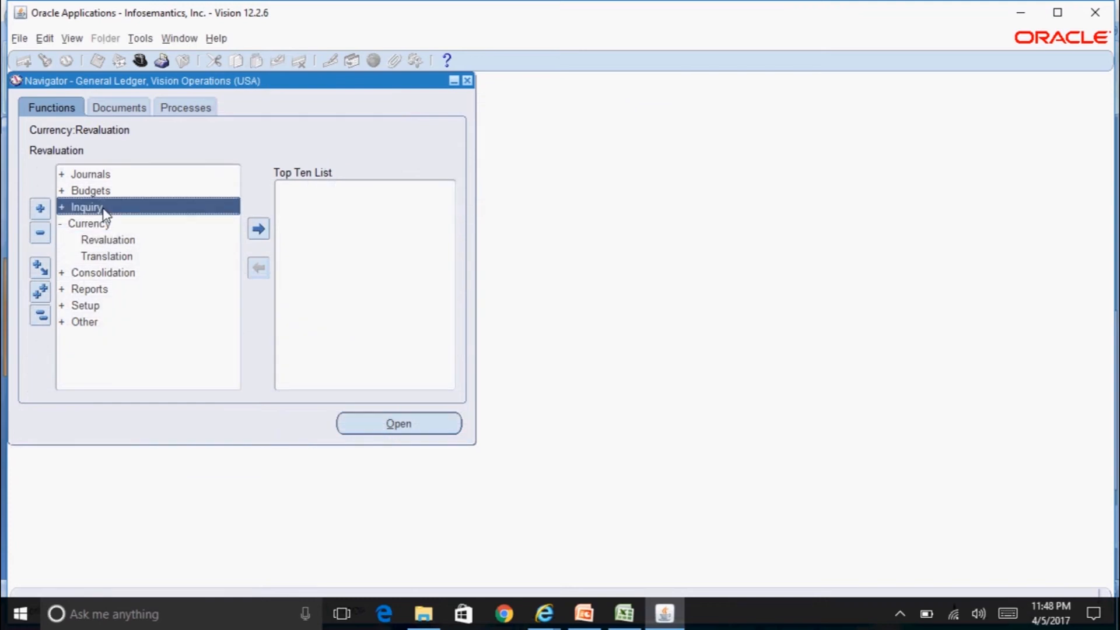
double_click(123, 222)
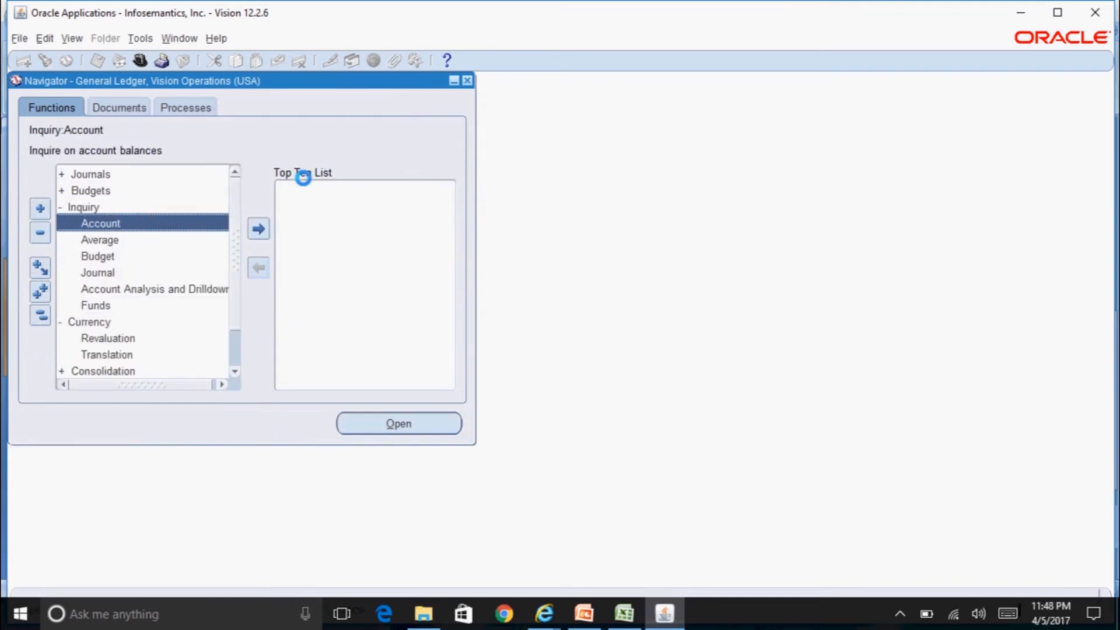
Limit the account inquiry to the period mar-17 and to the entered currency CAD
left_click(370, 121)
double_click(370, 121)
type("mar-17")
key("Tab")
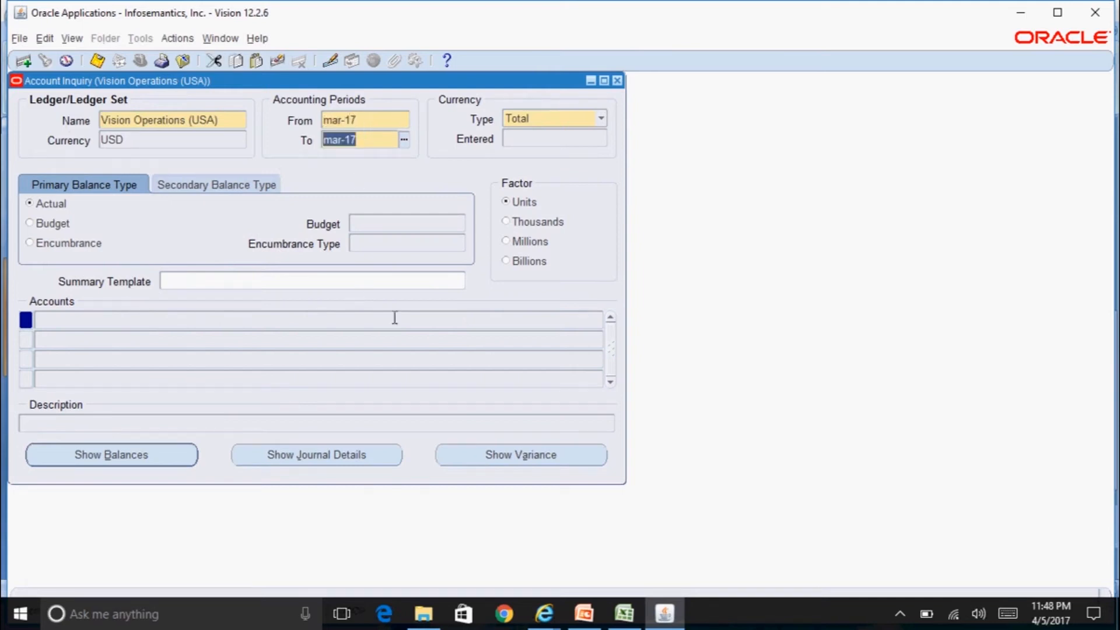
left_click(574, 126)
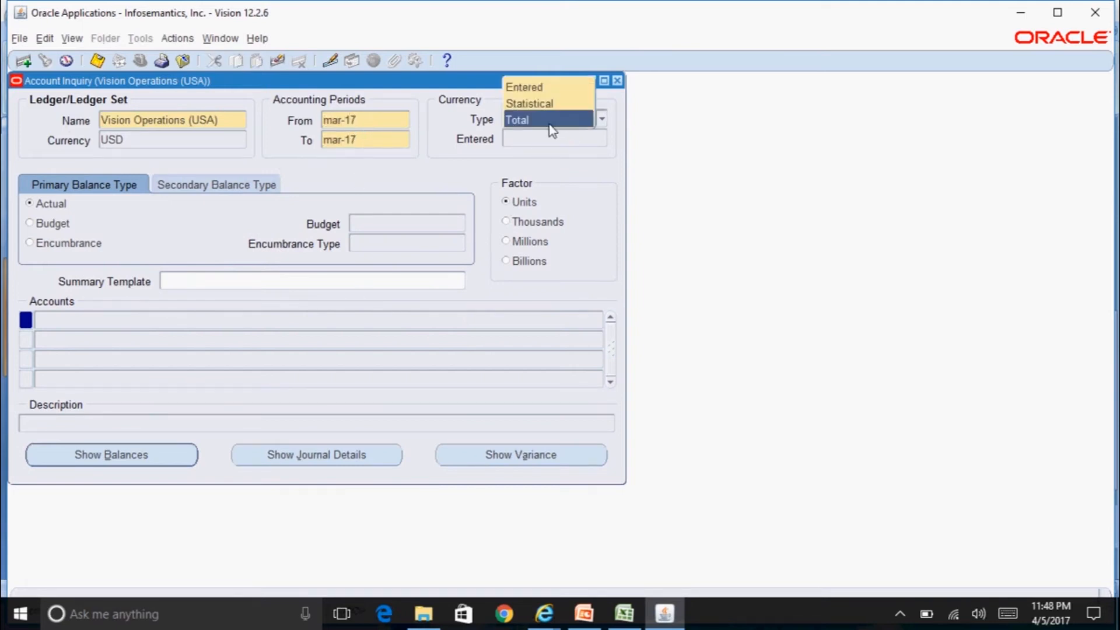
left_click(545, 86)
left_click(538, 138)
type("CAD")
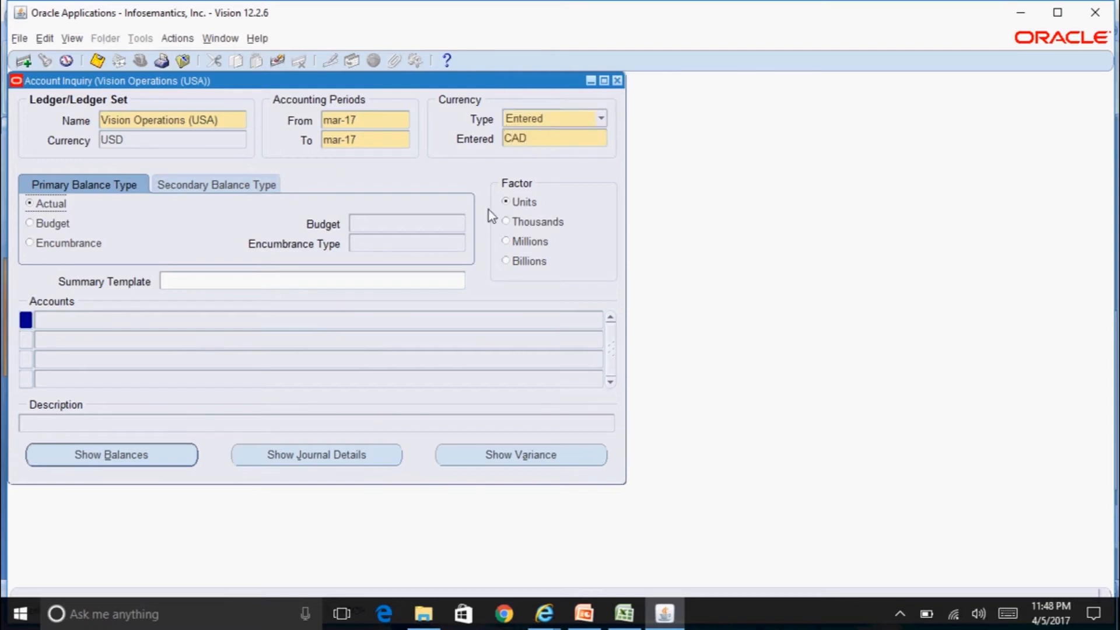
left_click(500, 318)
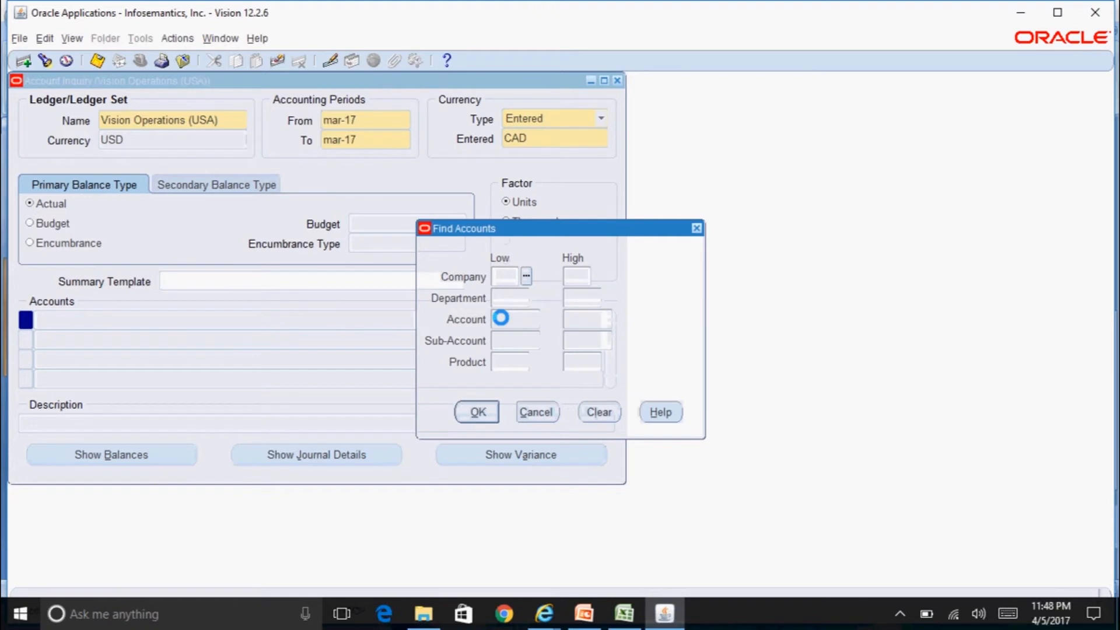
type("01")
key("Tab")
key("Tab")
type("000")
key("Tab")
key("Tab")
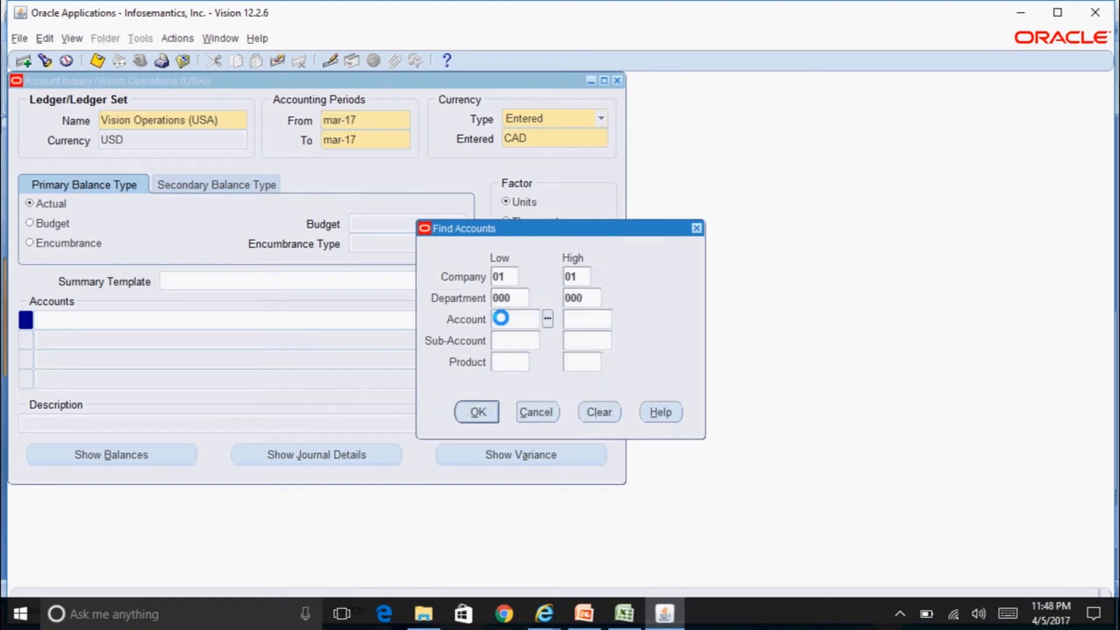
type("2110")
key("Tab")
key("Tab")
type("0000")
key("Tab")
key("Tab")
type("000")
key("Tab")
type("000")
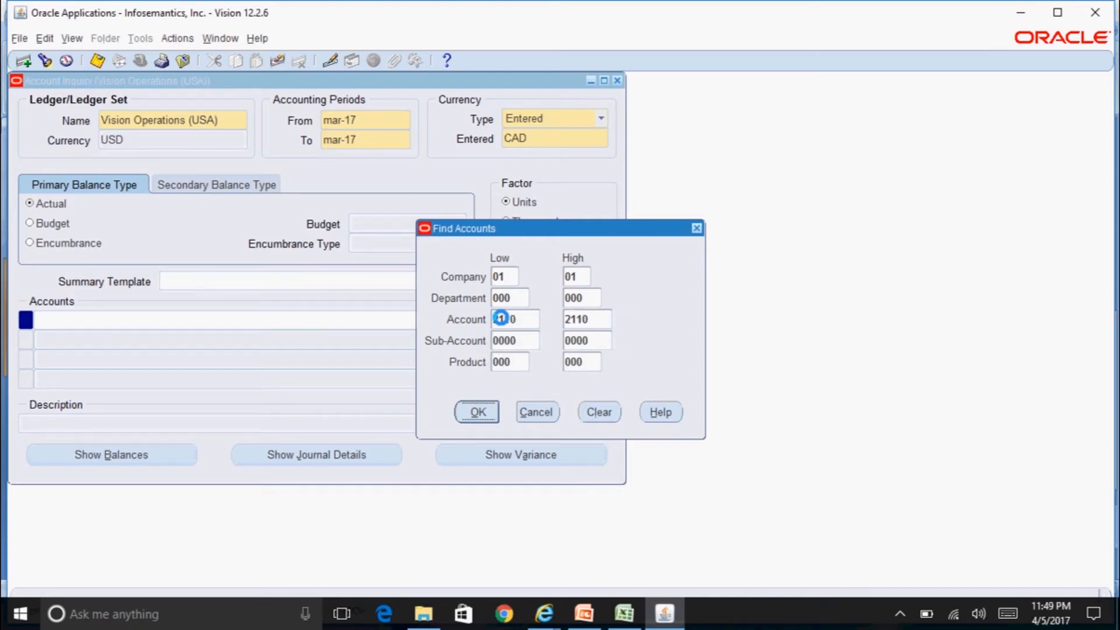
key("Return")
Show the account's detail balances, examine the YTD and YTD Converted amounts for mar-17, and close the balances
left_click(168, 463)
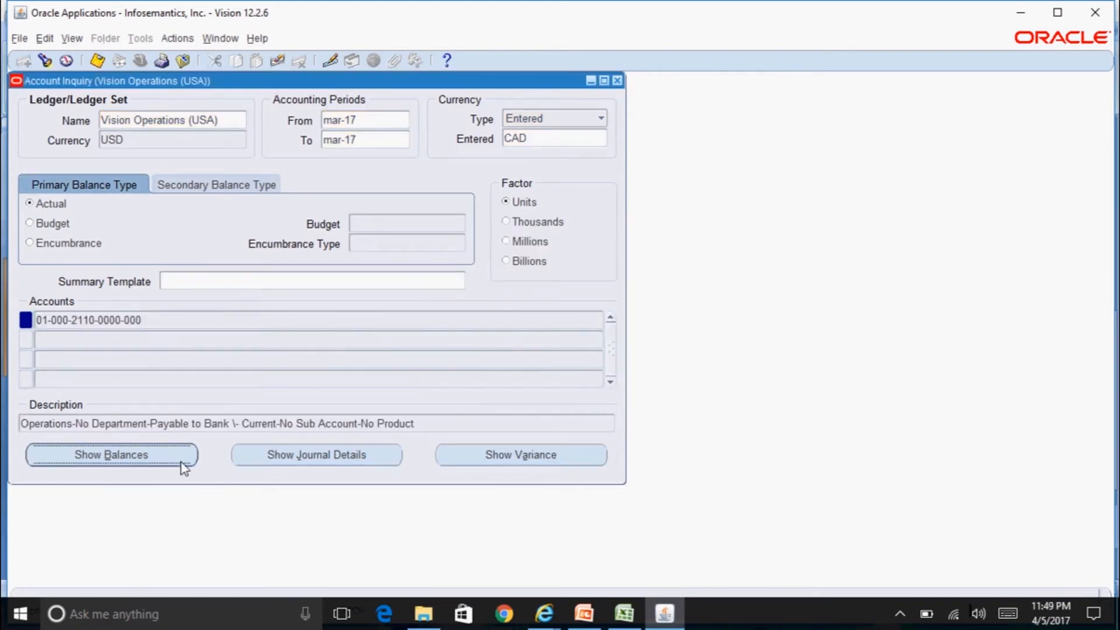
left_click(500, 202)
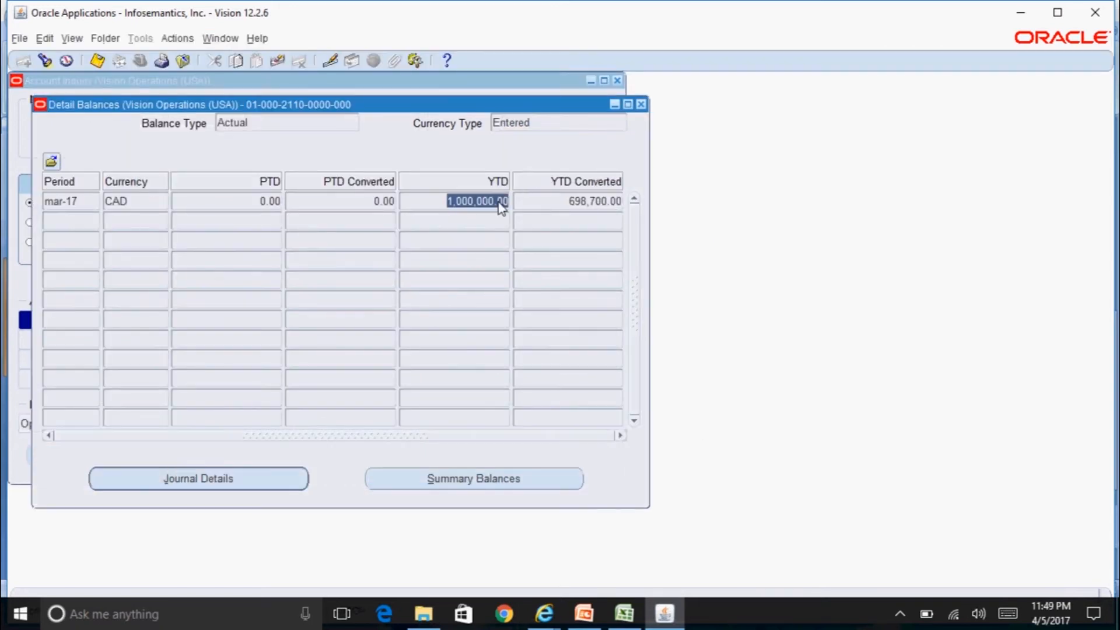
left_click_drag(571, 111, 738, 133)
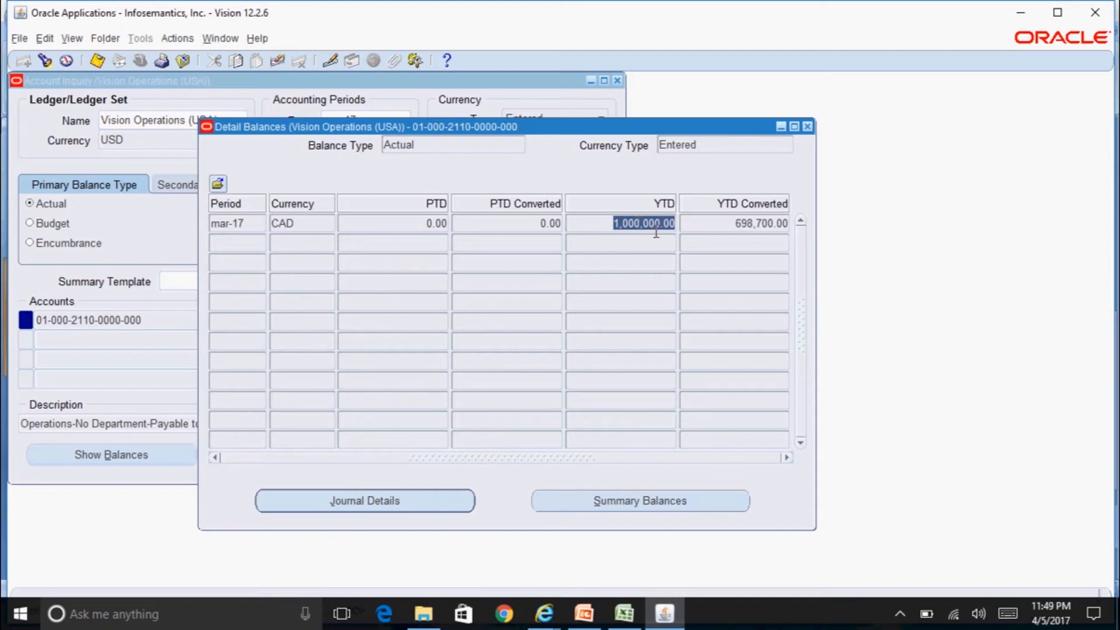
left_click(765, 222)
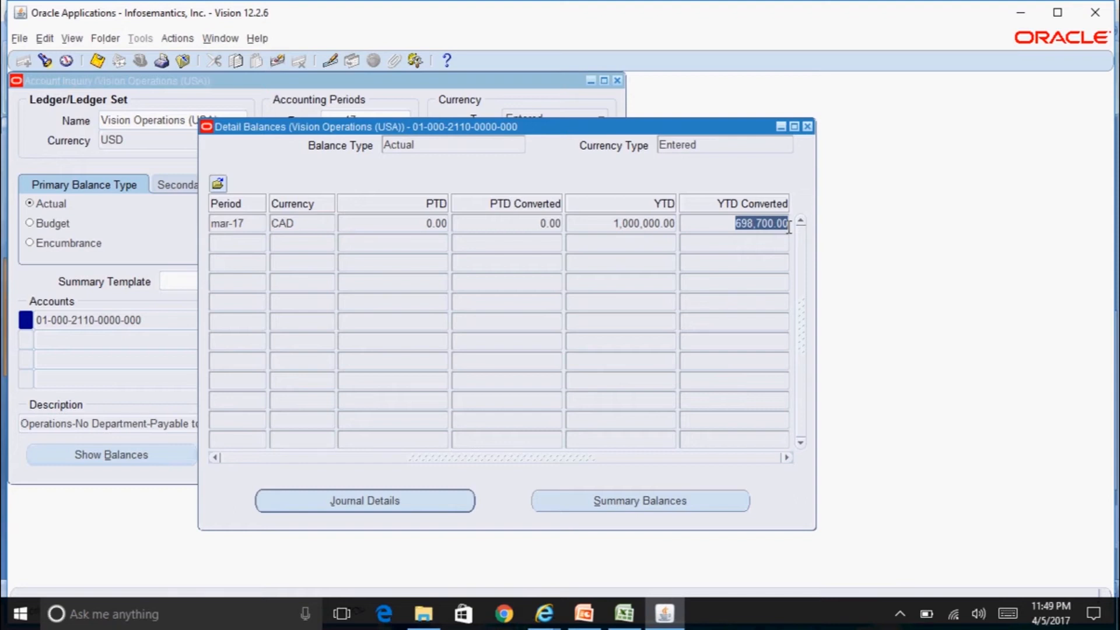
left_click(808, 127)
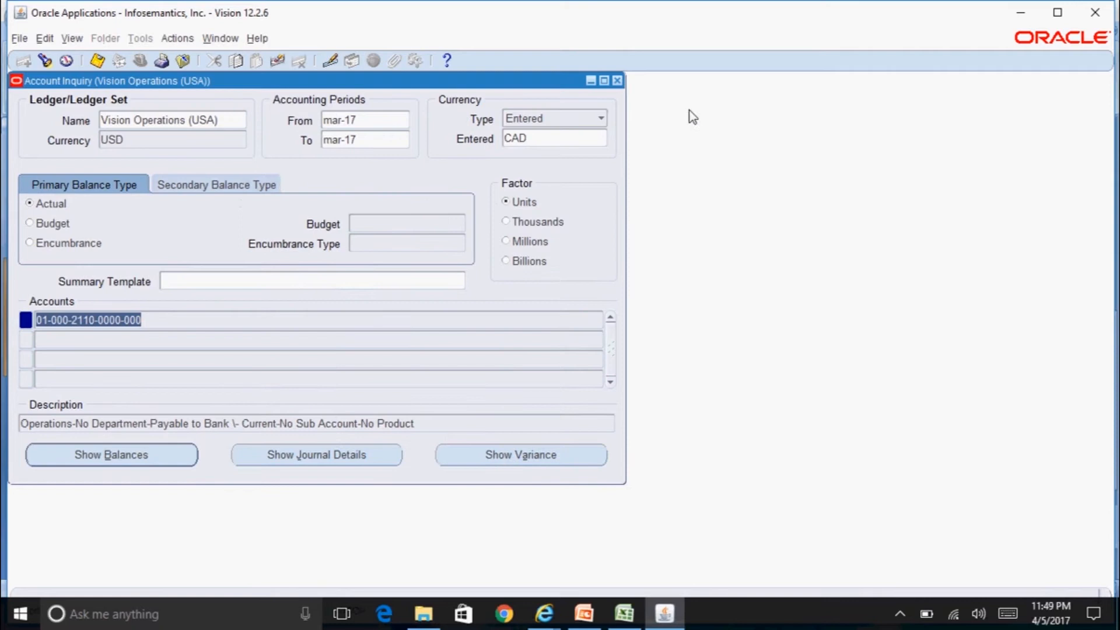
Close the account inquiry, open the Revaluation form and query the saved template with the search pattern Test%Reval%
left_click(618, 81)
double_click(139, 340)
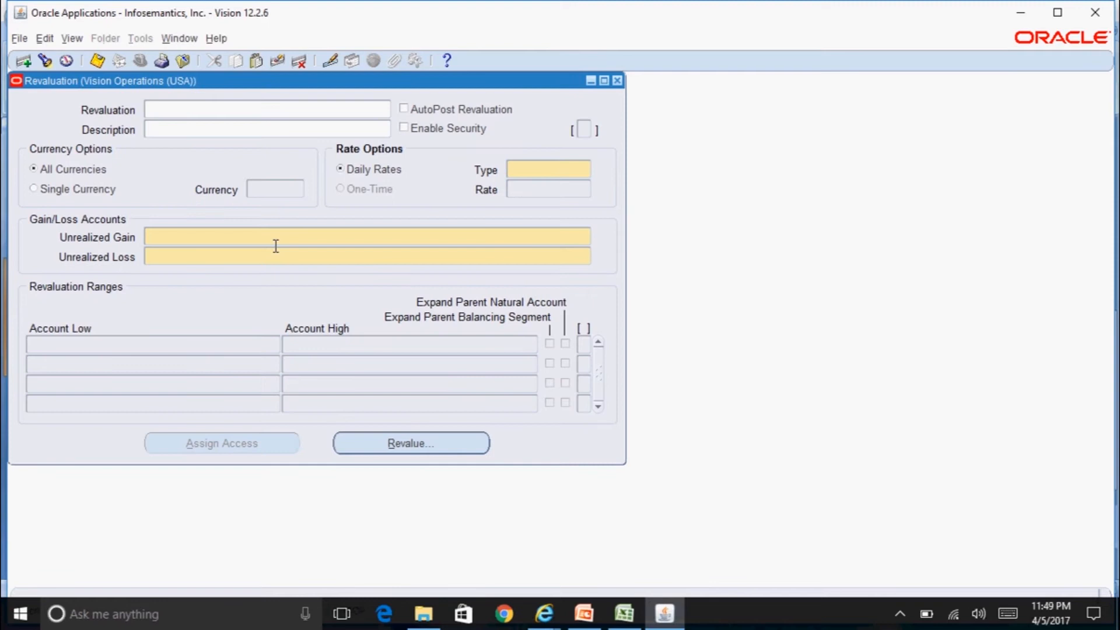
key("F11")
type("Test%Reval%")
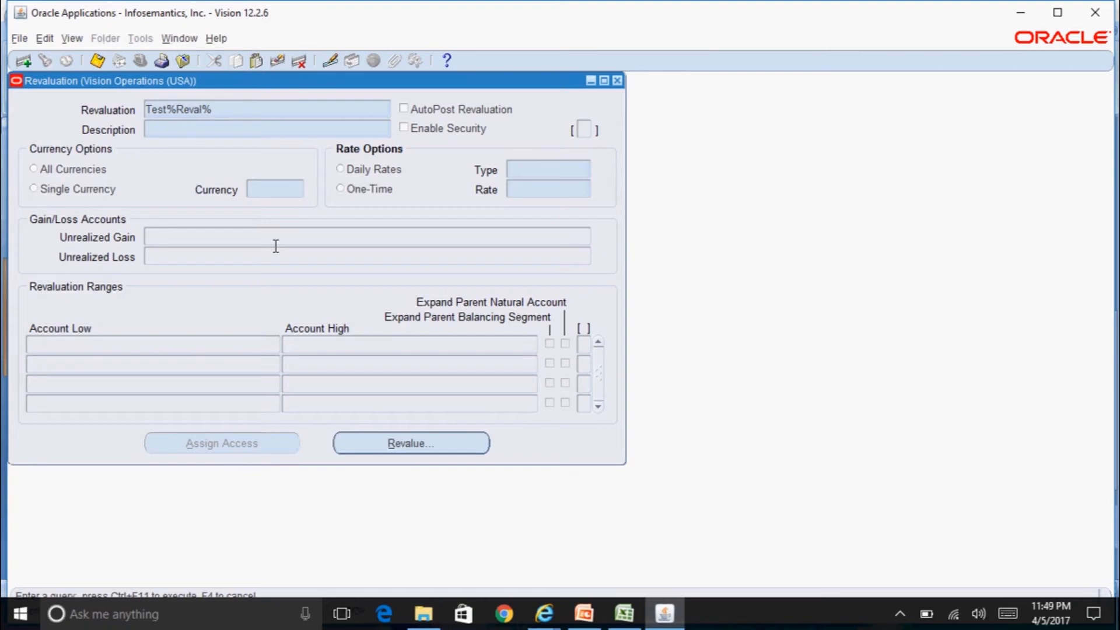
key("ctrl+F11")
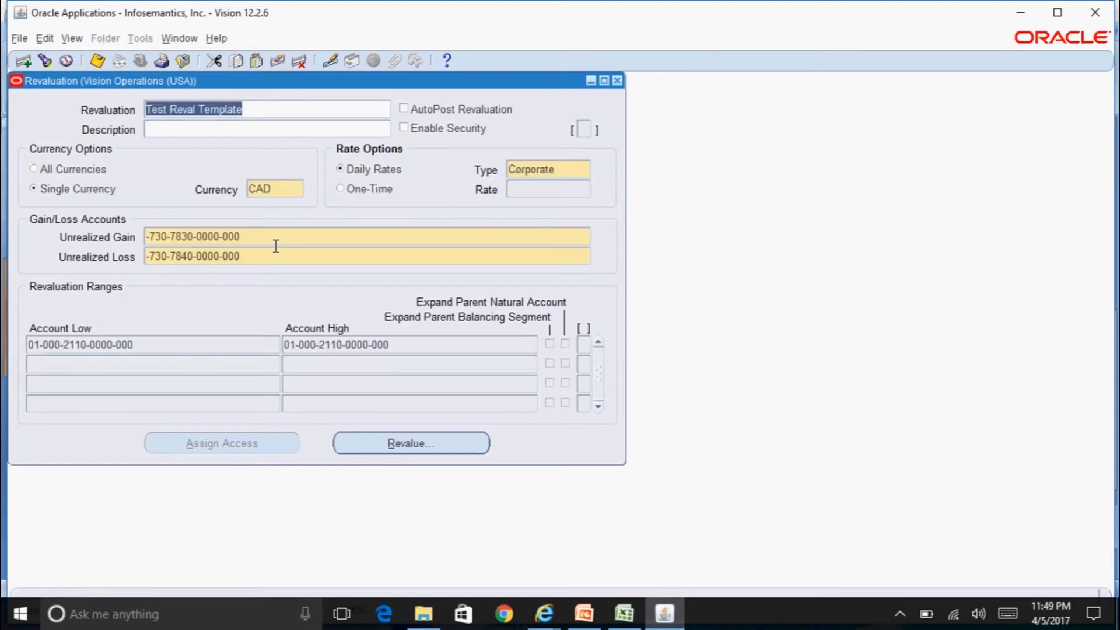
Submit a revaluation with Test Reval Template for period mar-17, keeping the default effective and rate dates, and decline nothing further
left_click(474, 445)
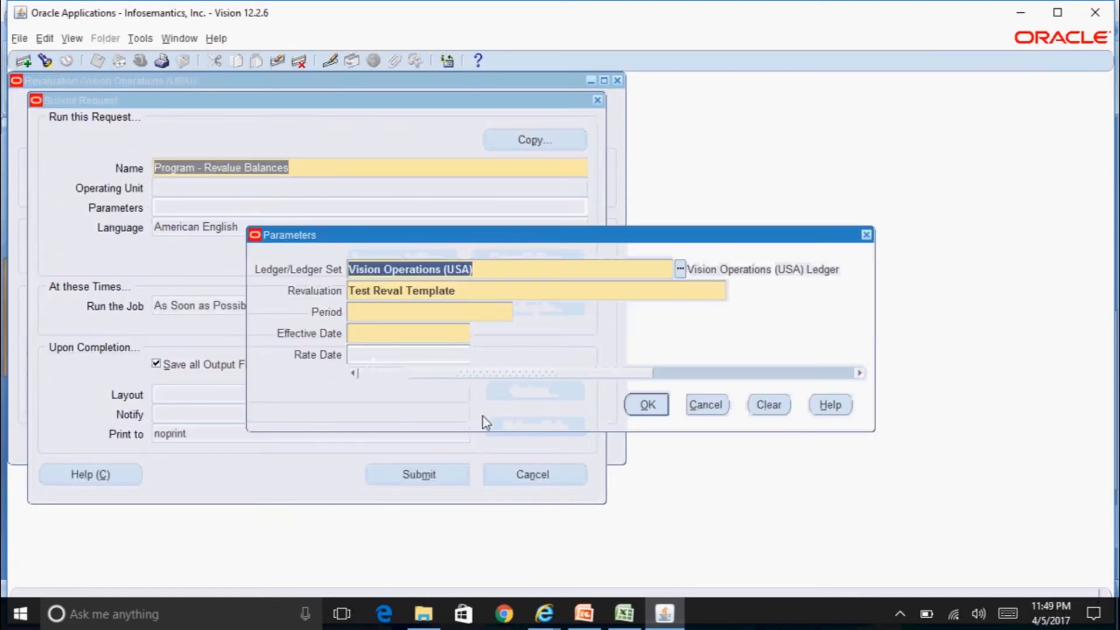
left_click(465, 312)
type("mar-17")
key("Tab")
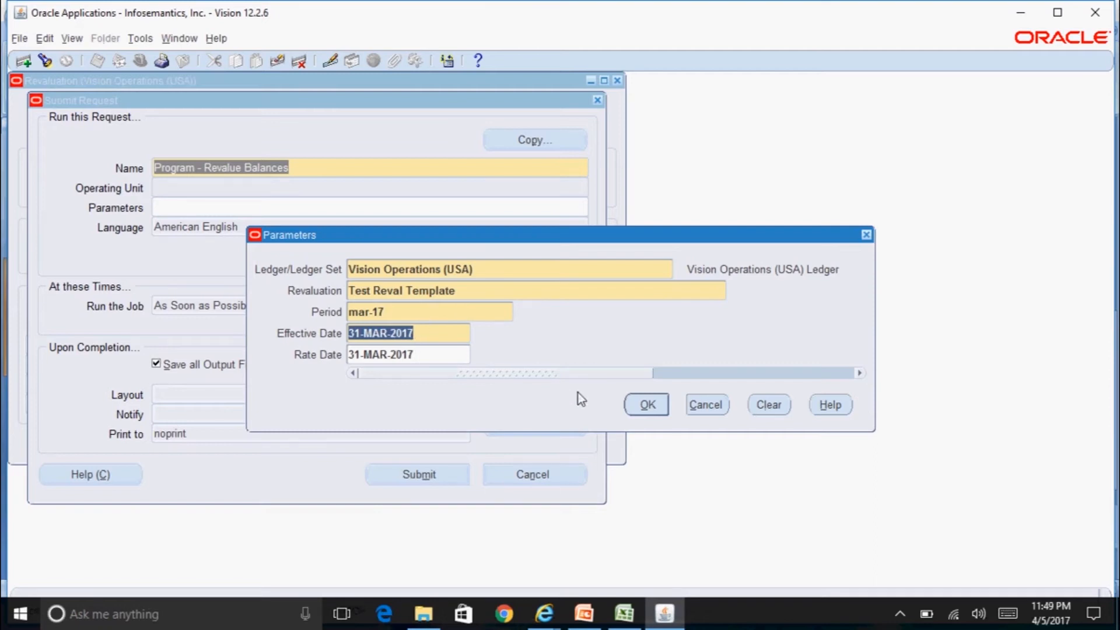
left_click(653, 410)
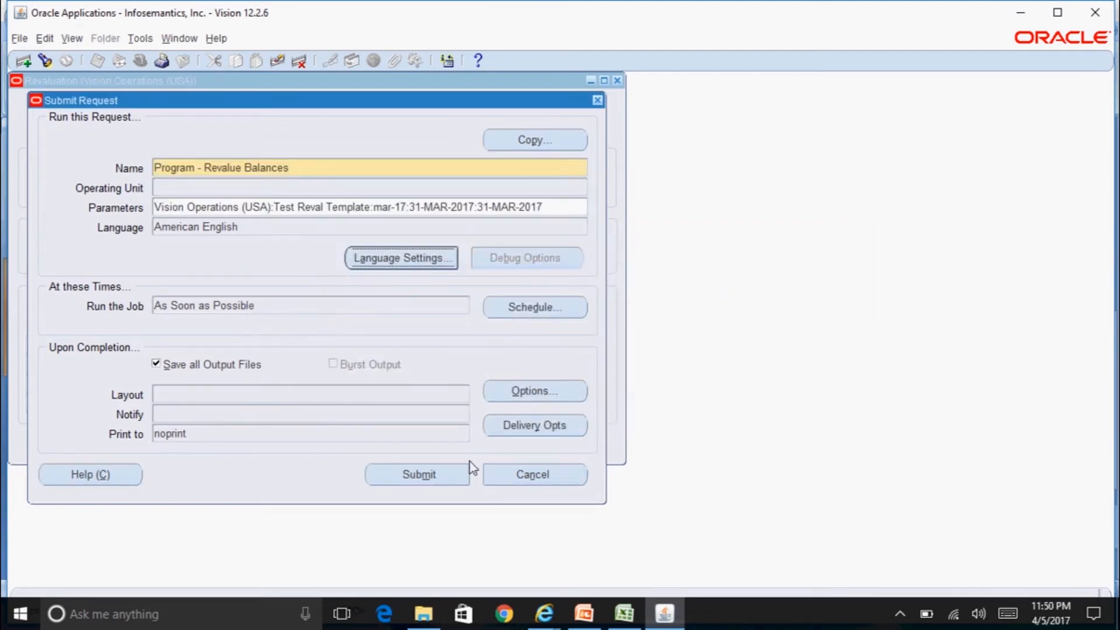
left_click(446, 477)
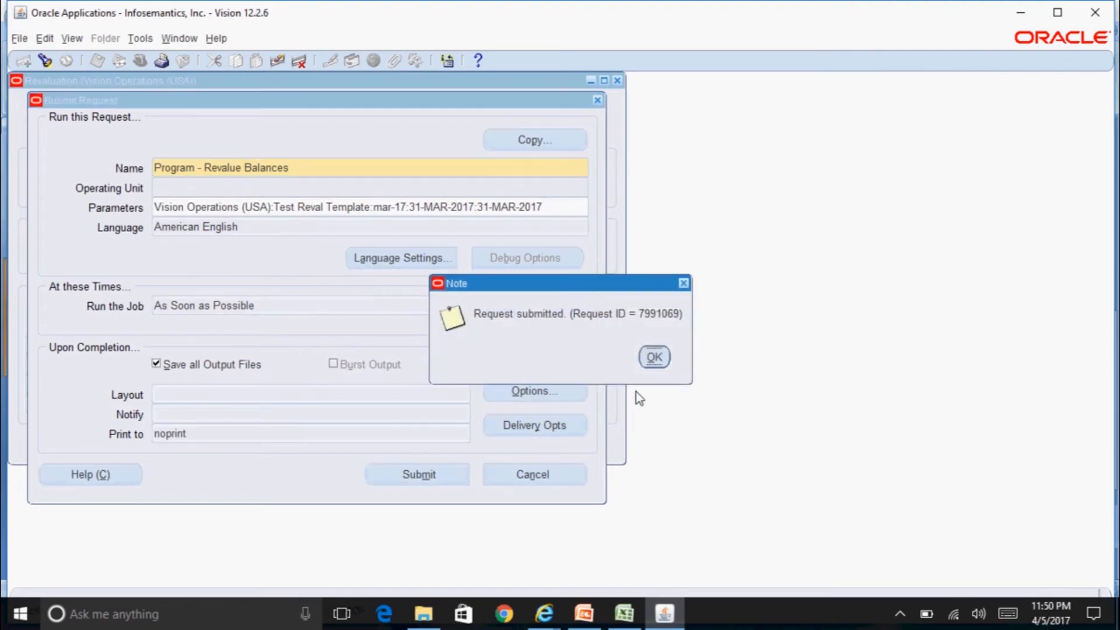
left_click(654, 356)
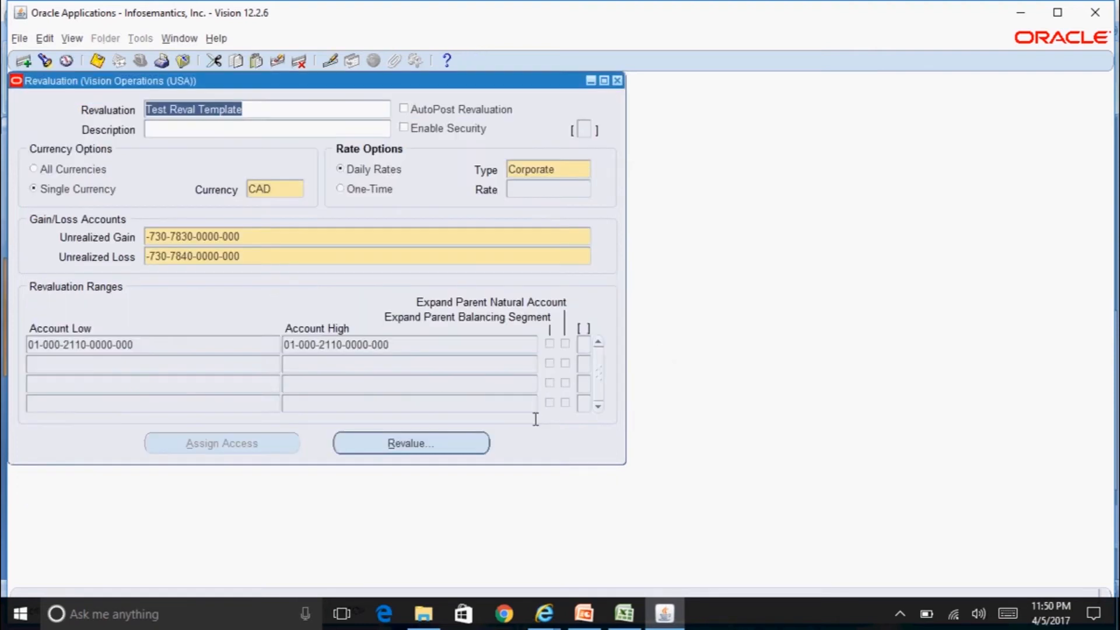
Close the Revaluation form and list all of your own concurrent requests
left_click(617, 81)
left_click(72, 38)
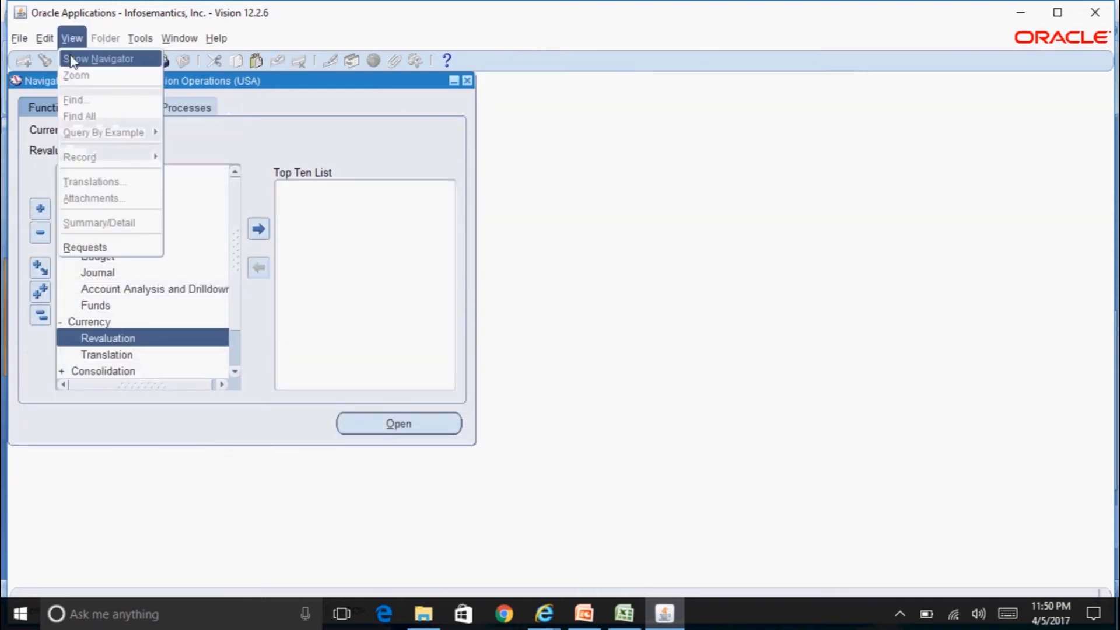
left_click(123, 241)
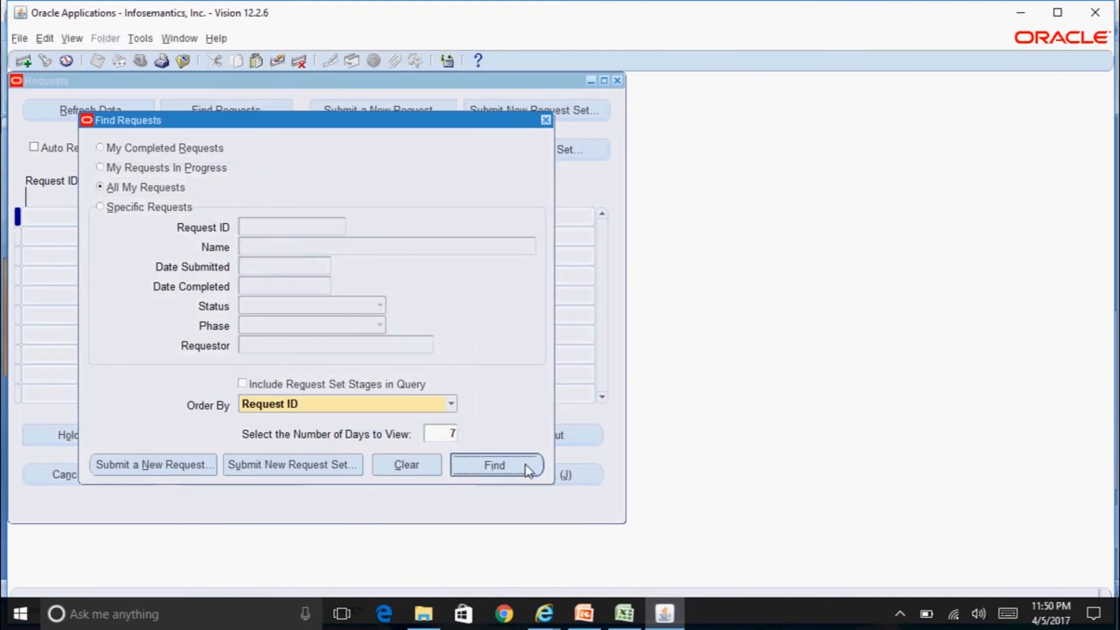
left_click(526, 466)
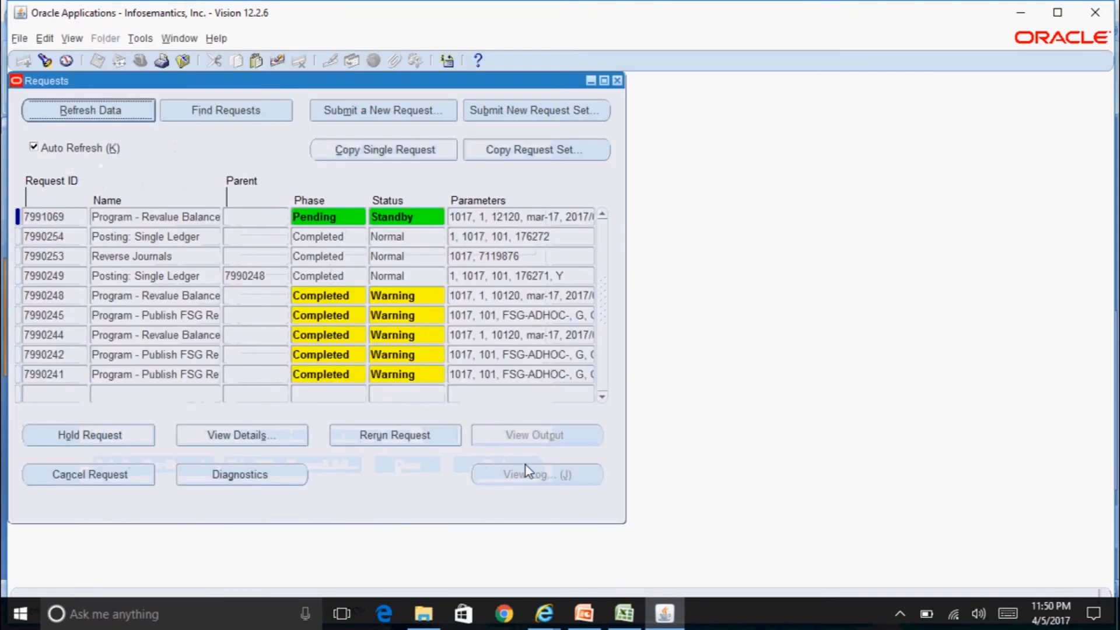
Refresh the request list until the newest Program - Revalue Balances request has completed
left_click(186, 215)
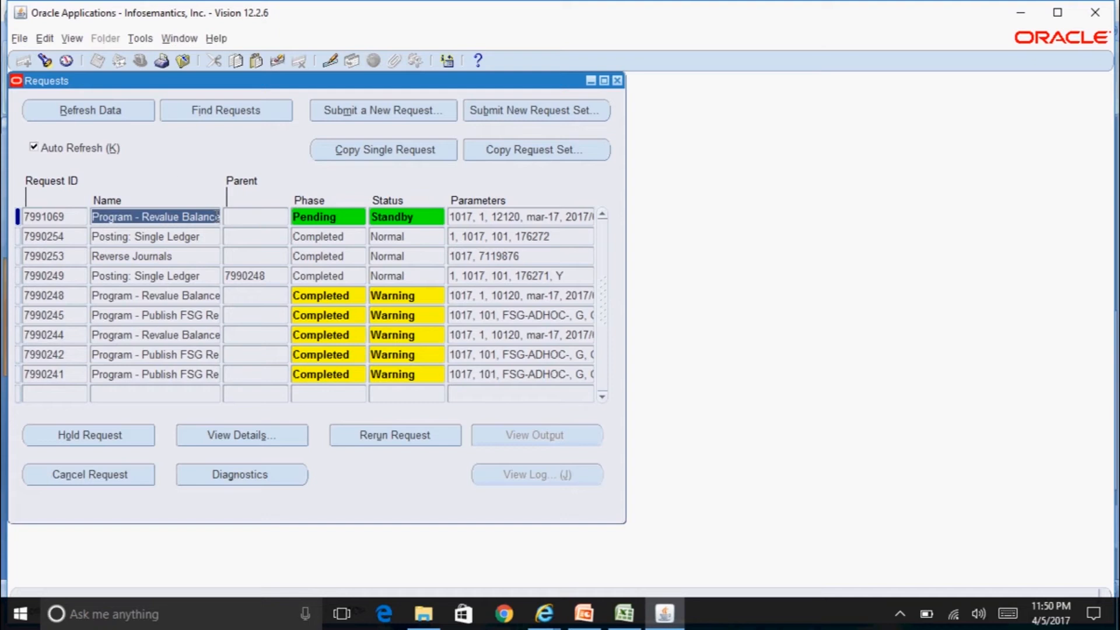
left_click(100, 108)
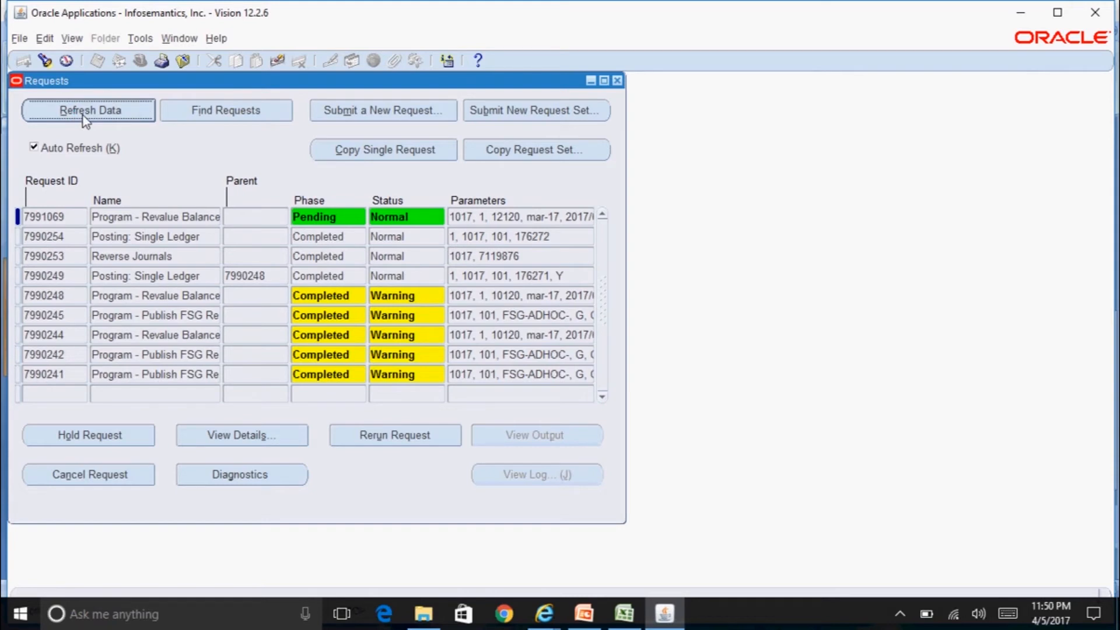
left_click(82, 114)
left_click(82, 116)
left_click(113, 106)
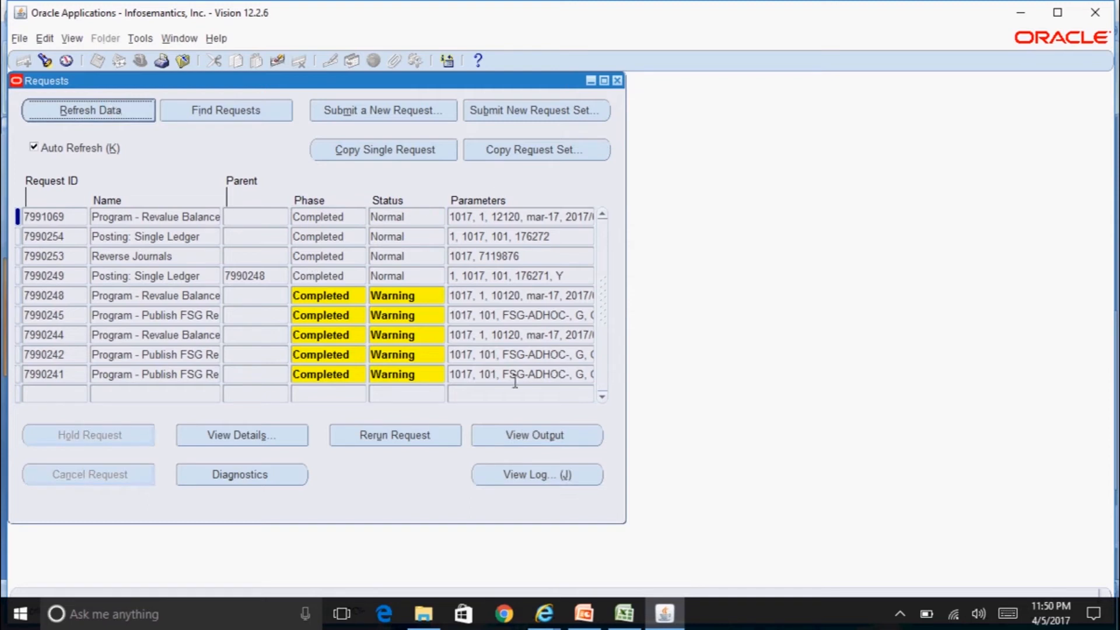
Open the completed request's Revaluation Execution Report in the browser and copy the batch name of the created journal
left_click(593, 435)
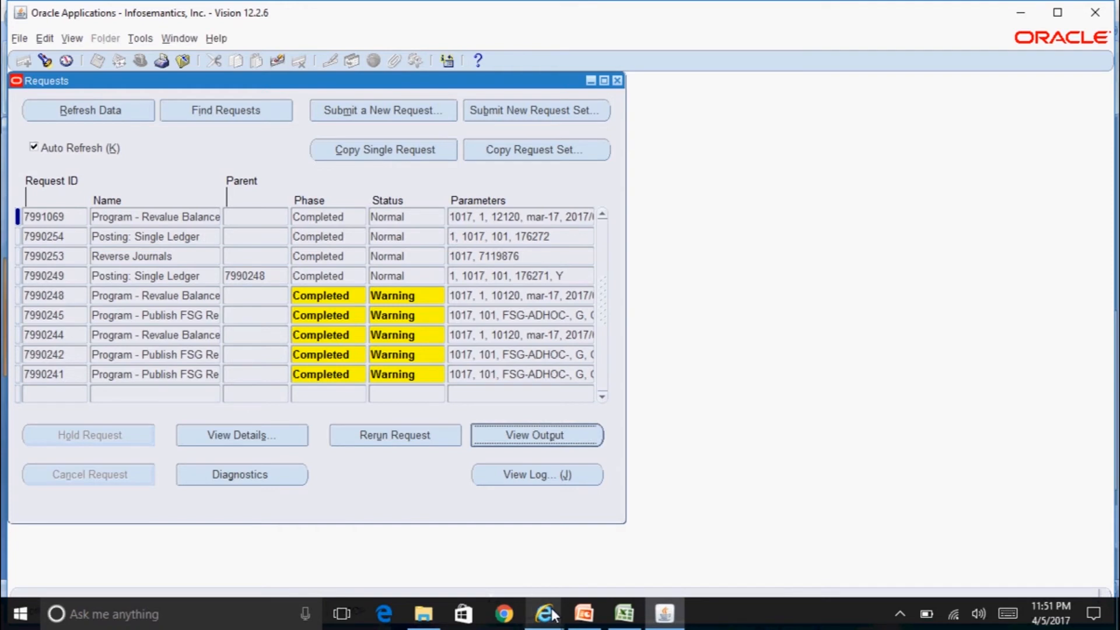
mouse_move(553, 616)
left_click(690, 558)
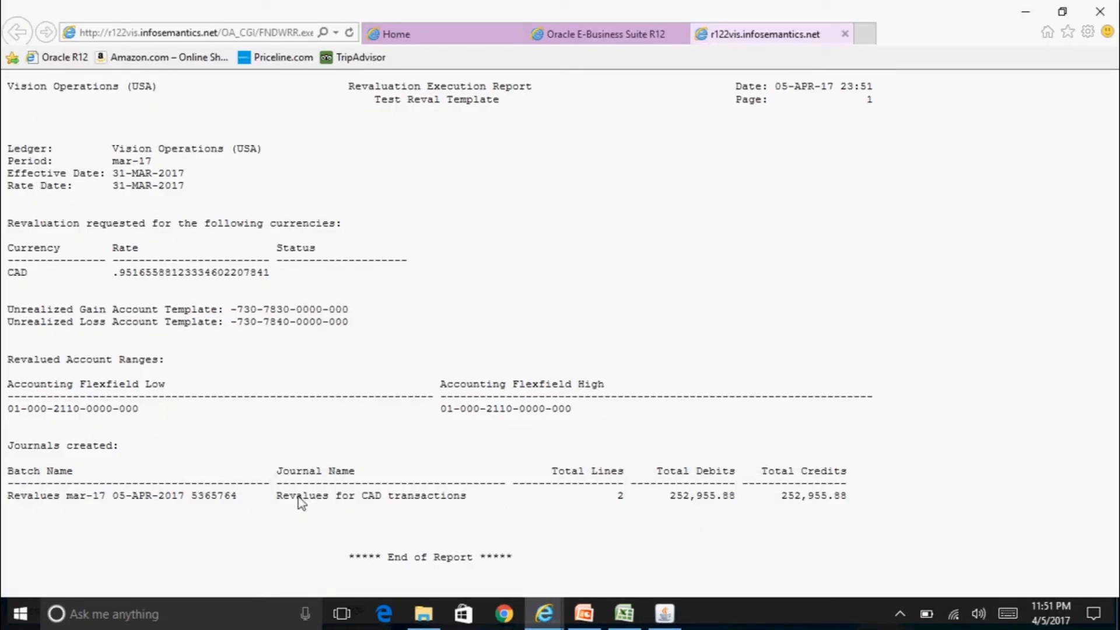
left_click_drag(236, 495, 35, 500)
key("ctrl+c")
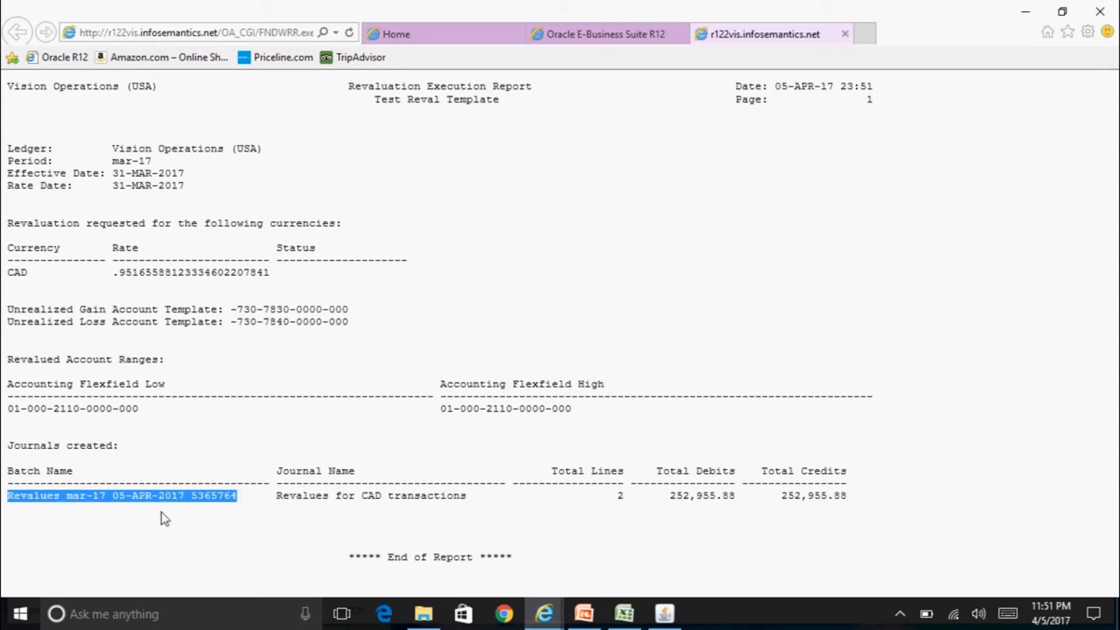
Return to Oracle Applications, close the request list and find the revaluation journal in Enter Journals by the copied batch name
left_click(664, 614)
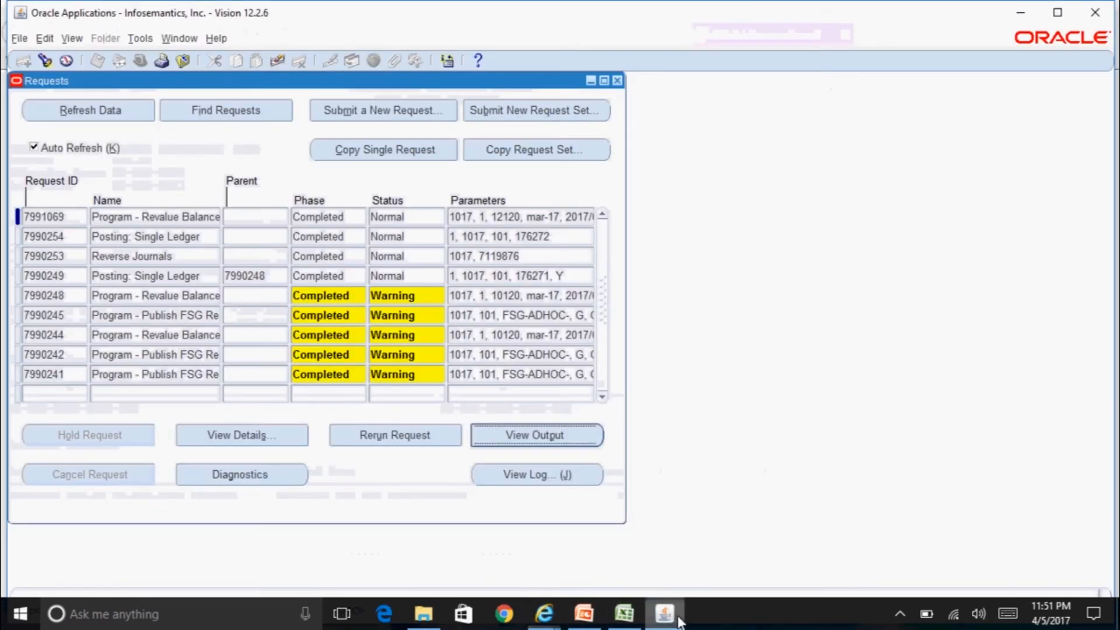
left_click(617, 81)
double_click(132, 175)
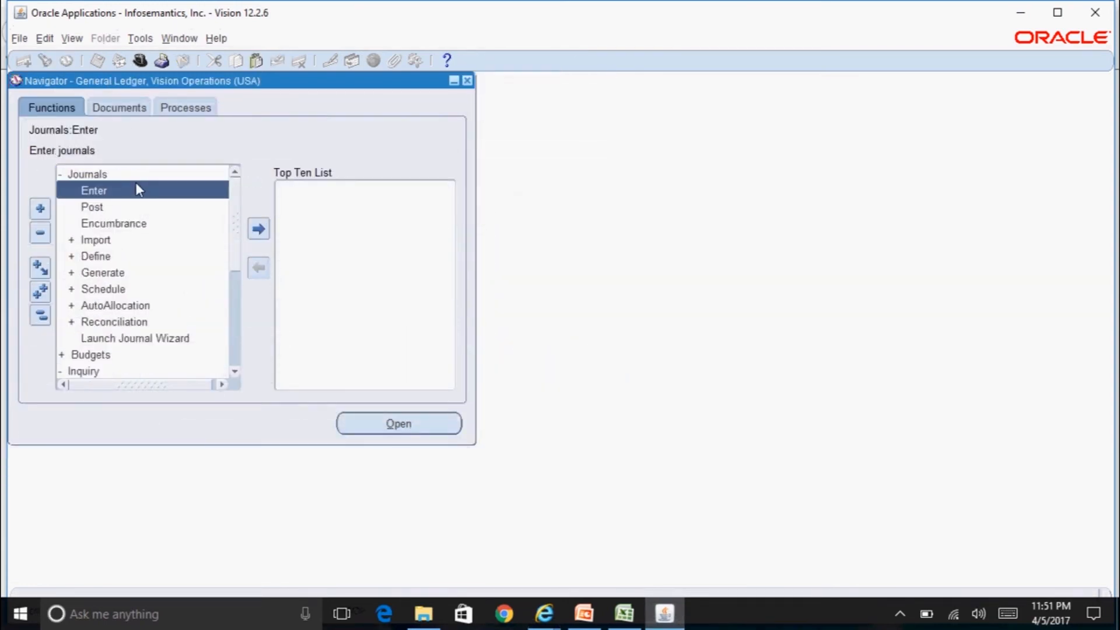
double_click(145, 191)
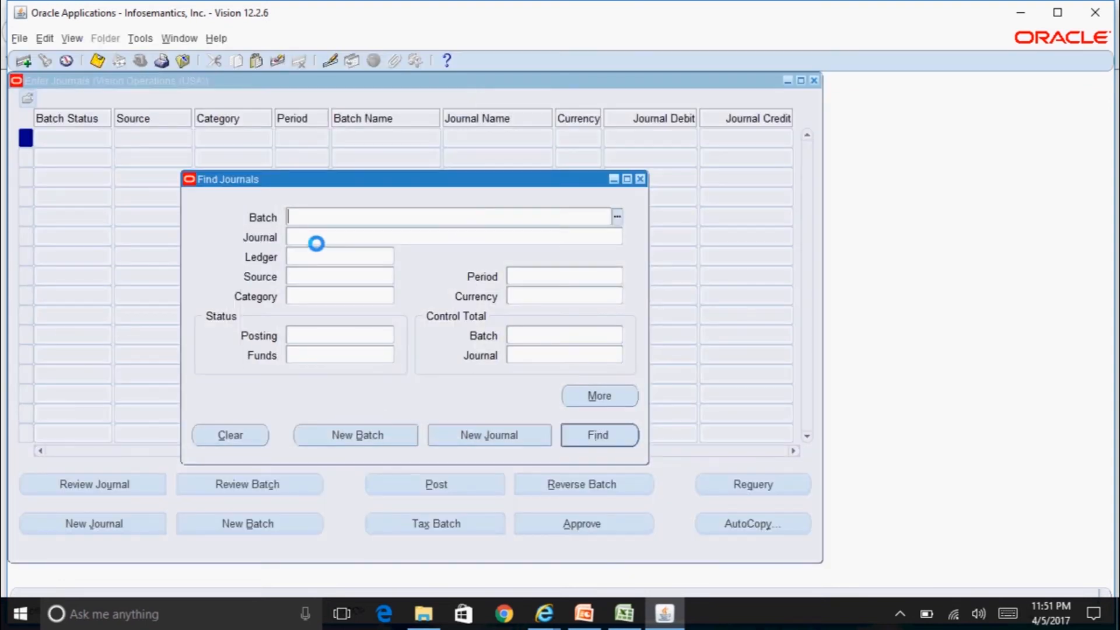
key("ctrl+v")
key("Return")
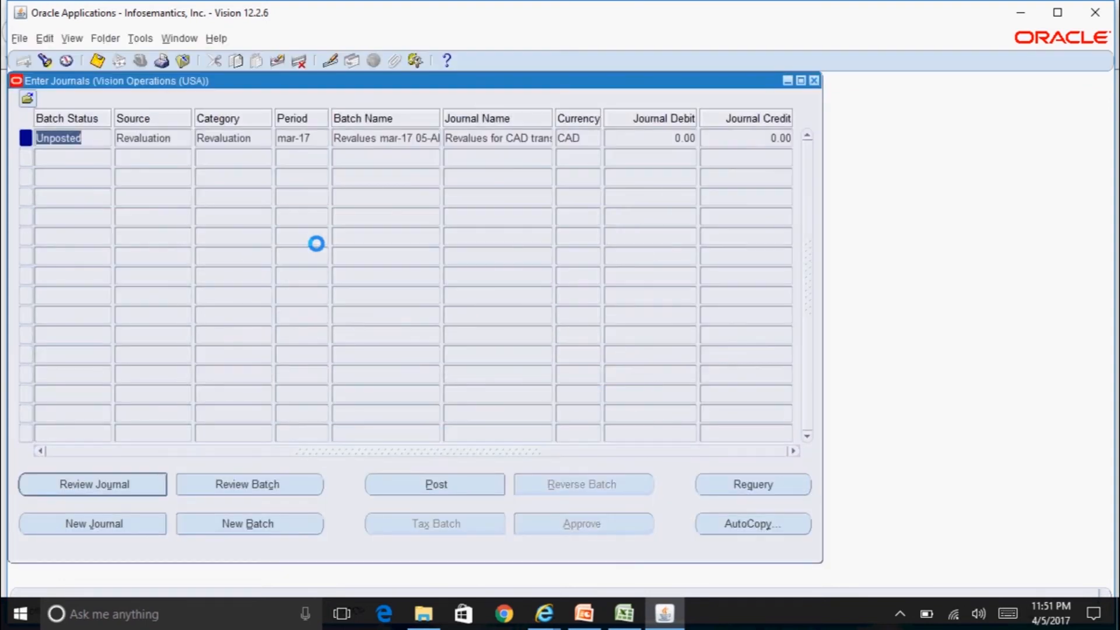
Open the Revalues for CAD transactions journal and examine its USD debit line, its gain account line and its conversion rate
left_click(155, 482)
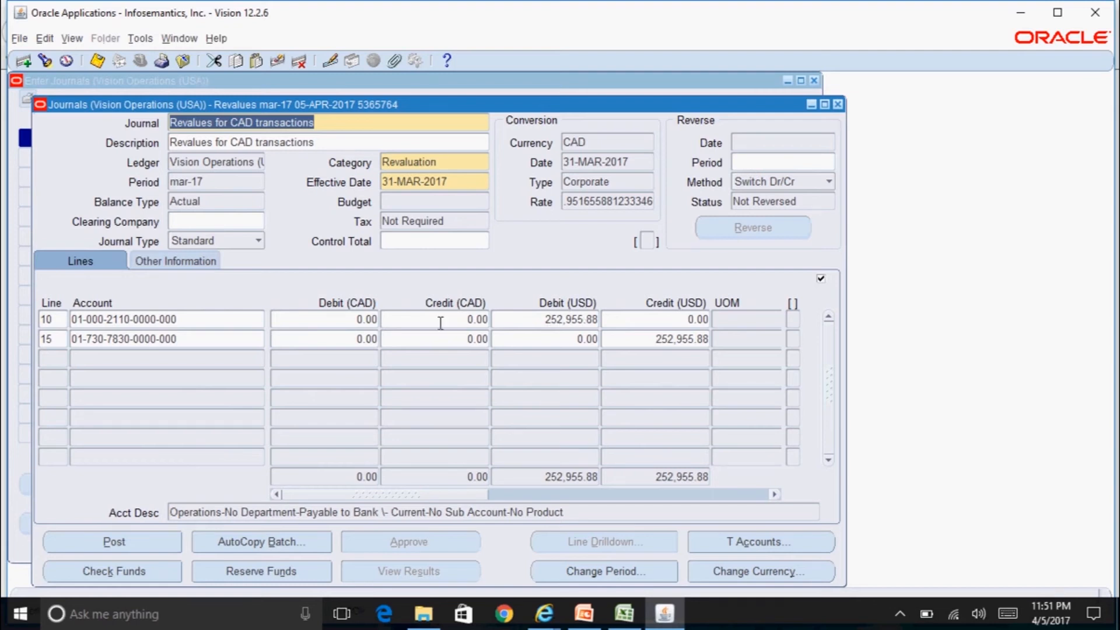
left_click(572, 321)
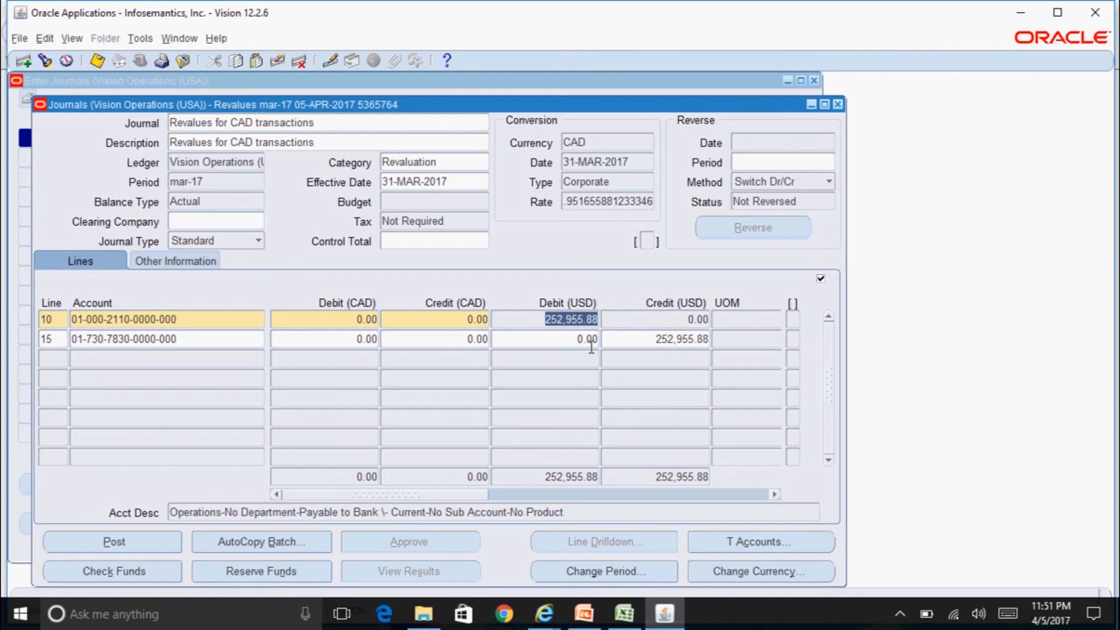
left_click(247, 340)
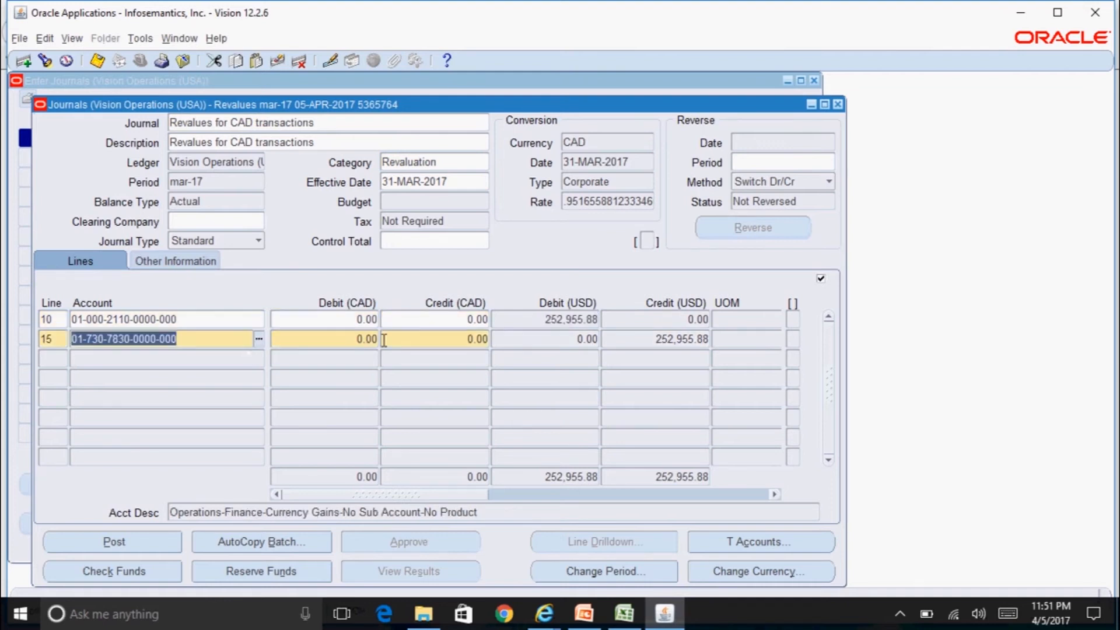
left_click(575, 321)
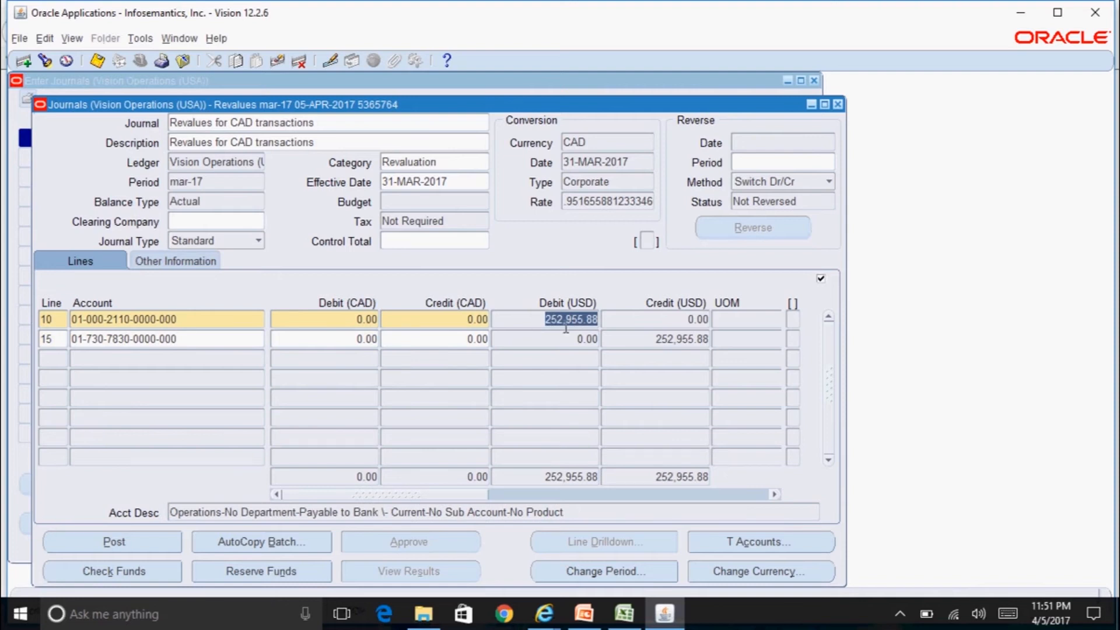
mouse_move(626, 621)
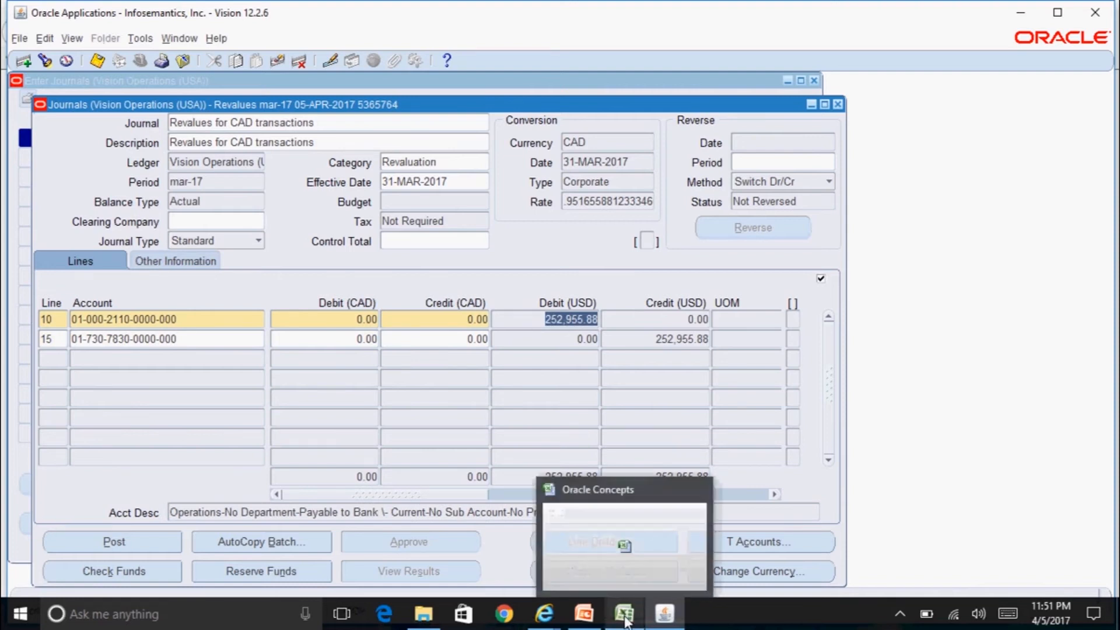
left_click(627, 207)
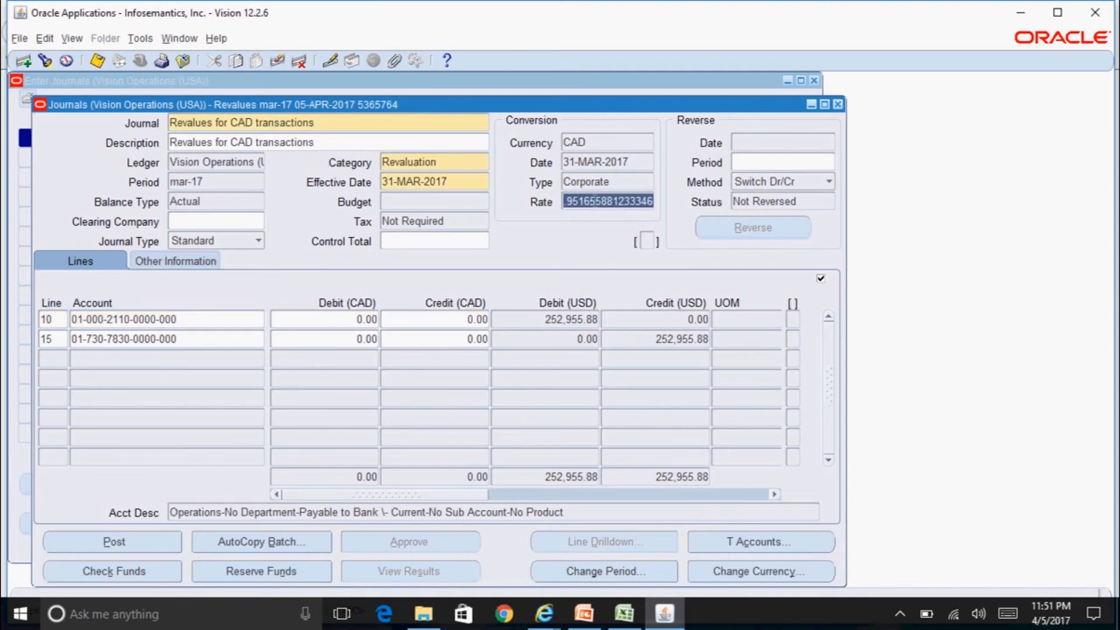
Switch to the Oracle Concepts workbook in Excel and examine the CAD and USD closing balances and the 31-Mar-17 revaluation rate
left_click(623, 612)
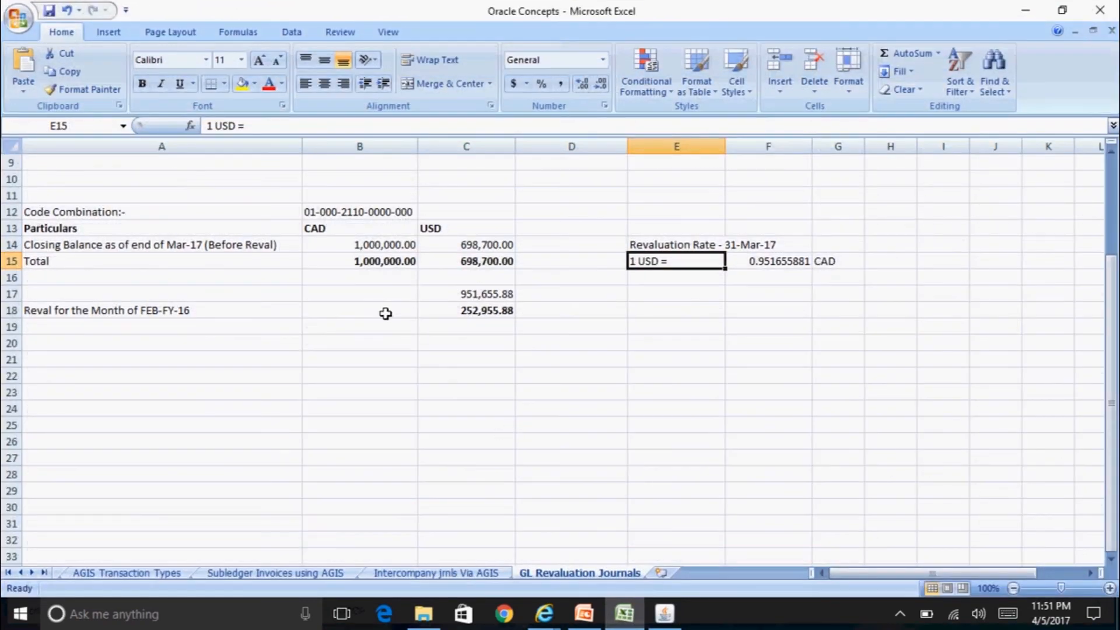
left_click(372, 248)
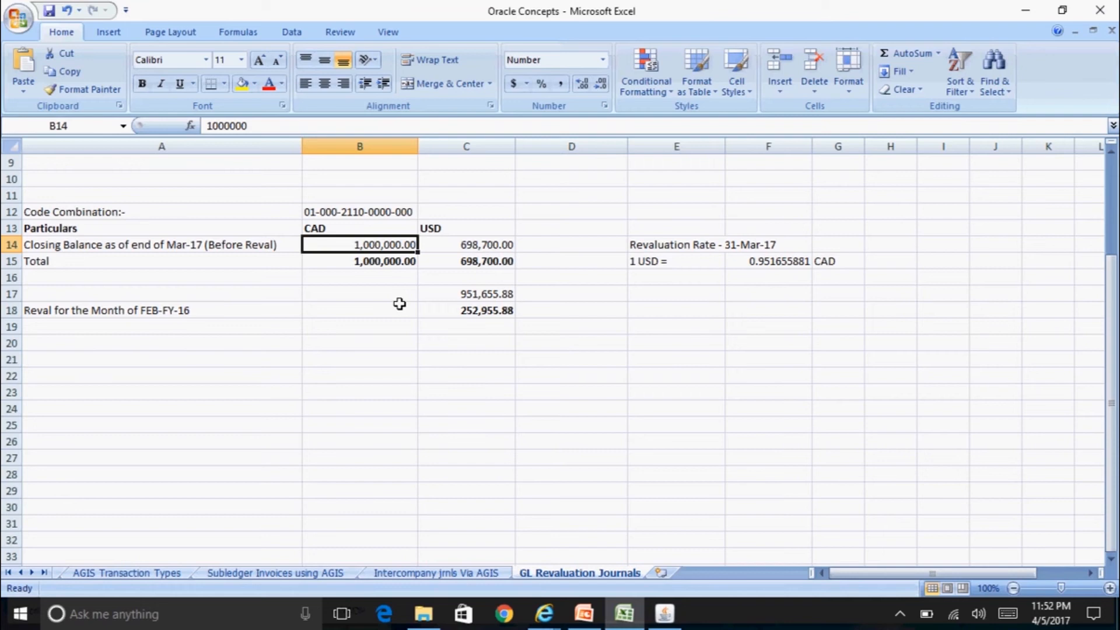
key("Right")
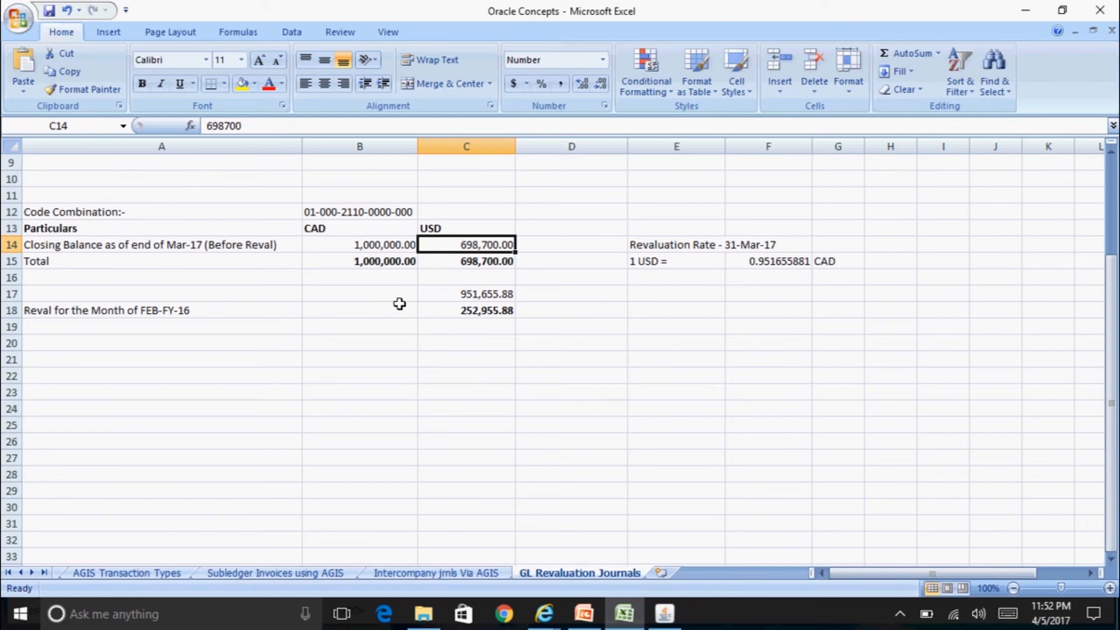
key("Right")
key("Right")
key("Right")
key("Down")
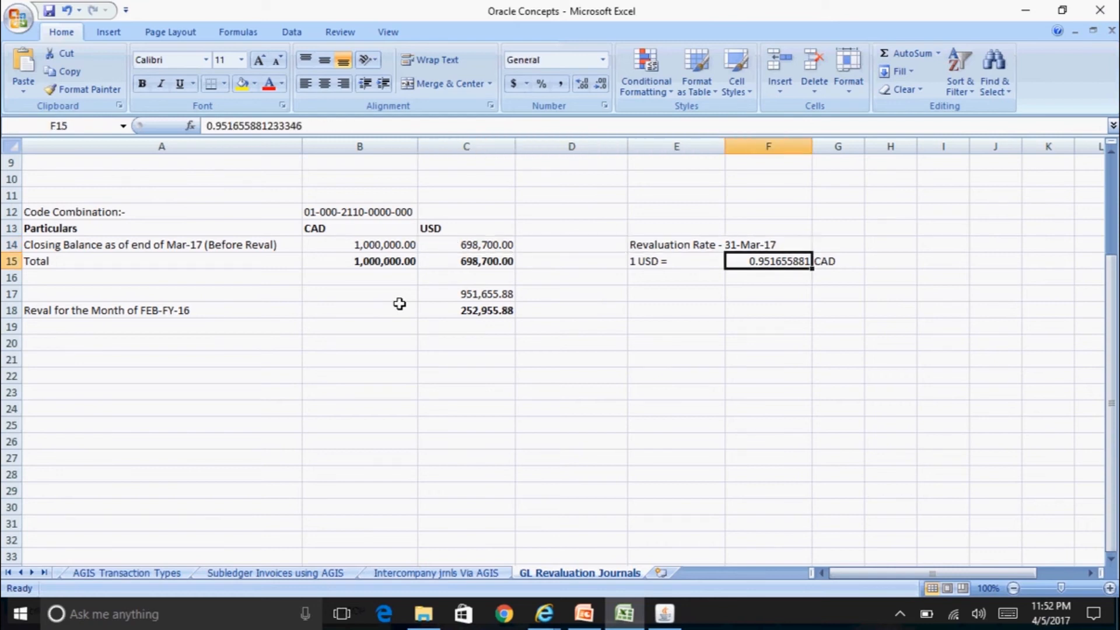
Inspect the formula in C17 that multiplies the total CAD balance by the revaluation rate, leaving it unedited
key("Left")
key("Left")
key("Left")
key("Down")
key("Down")
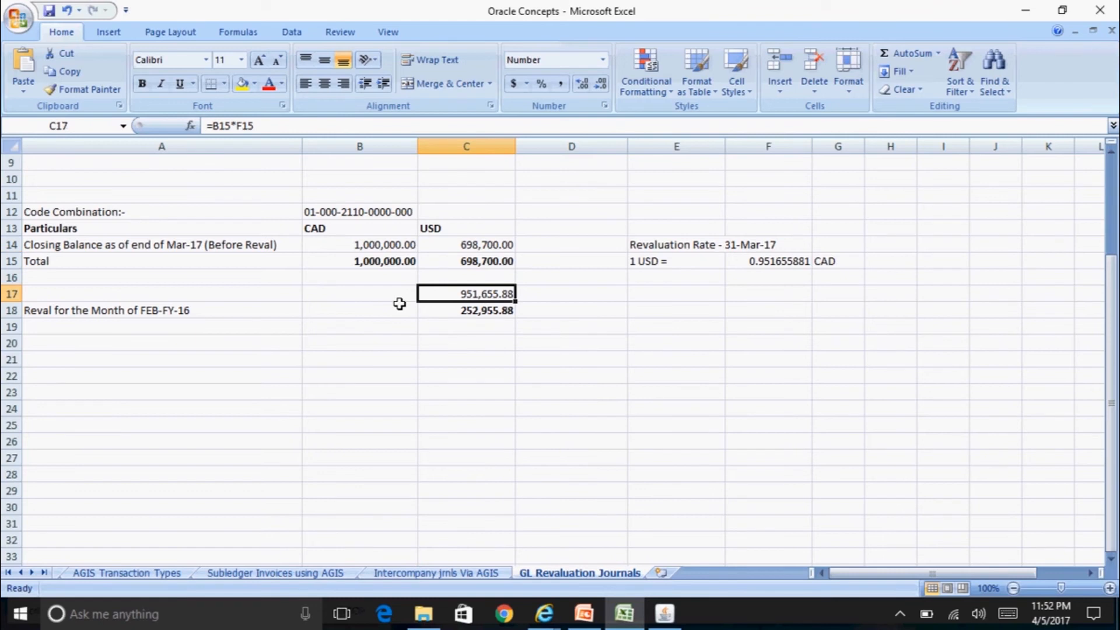
key("F2")
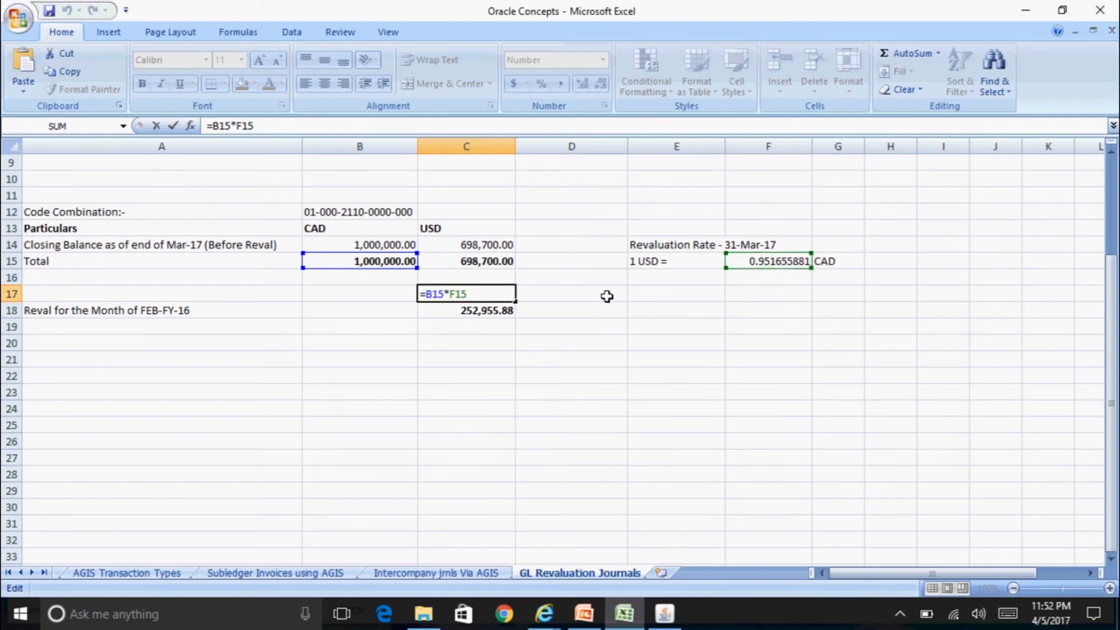
left_click(568, 298)
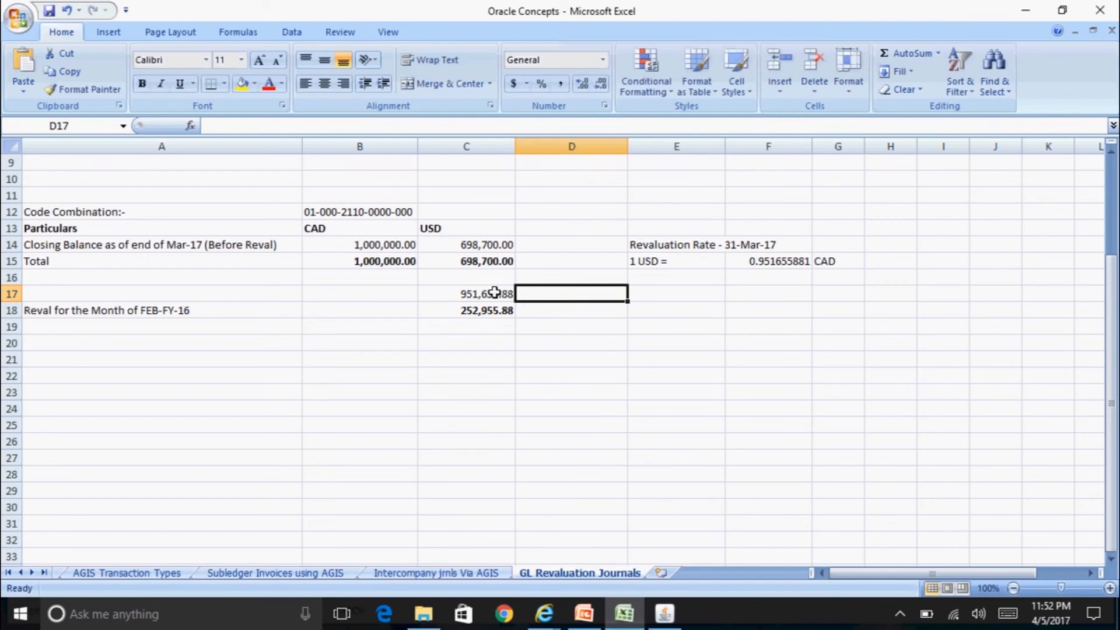
left_click(502, 294)
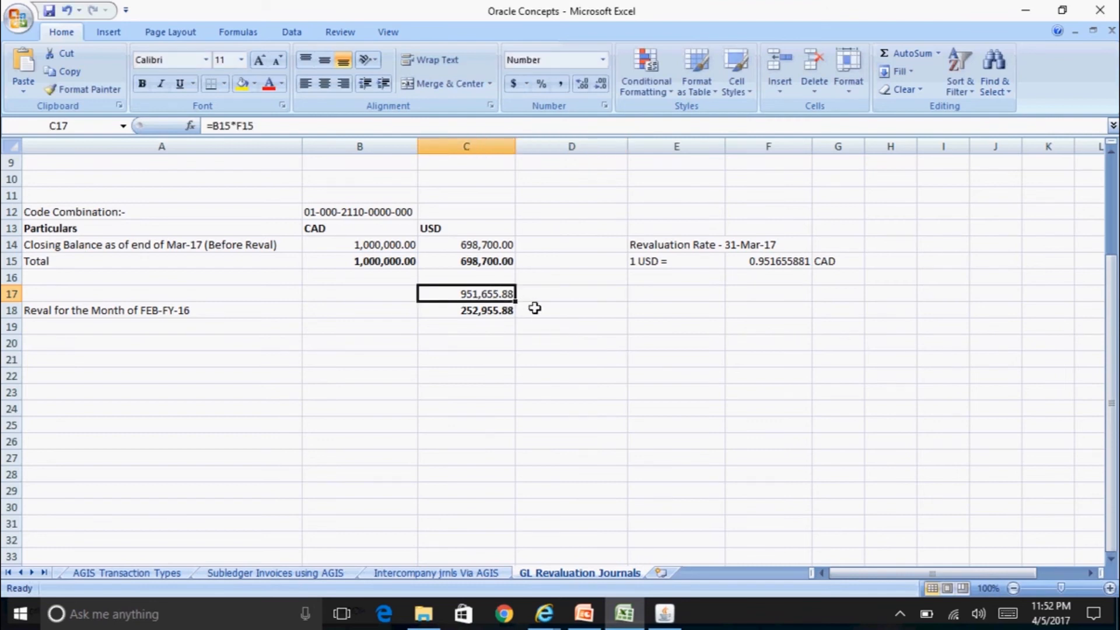
Inspect the formula in C18 that subtracts the USD total in C15 from the revalued amount in C17, leaving it unedited
left_click(483, 261)
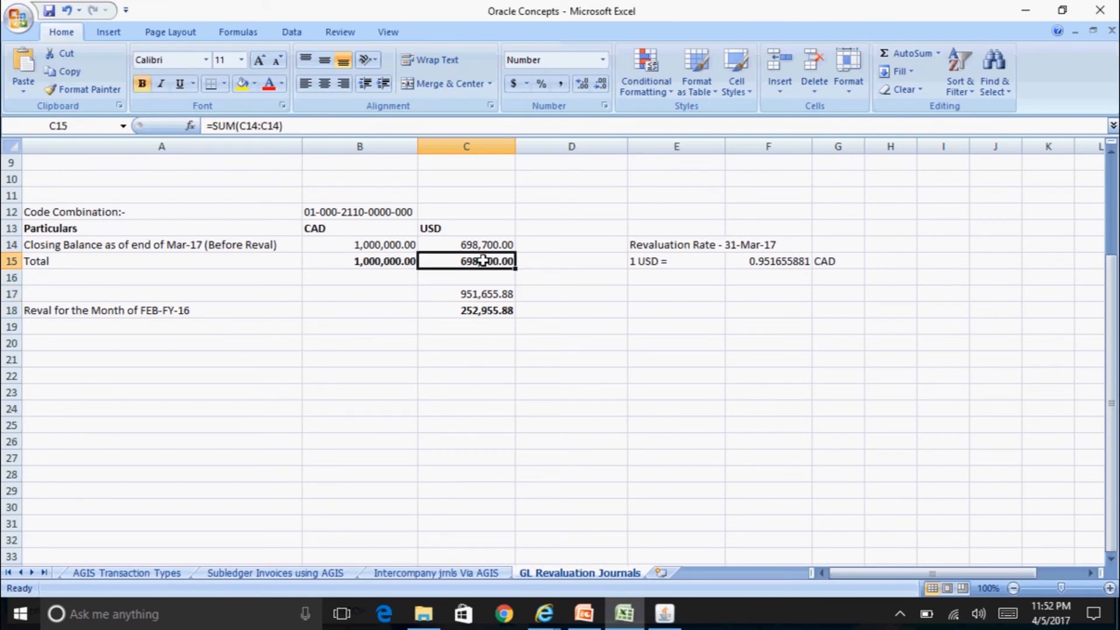
left_click(485, 311)
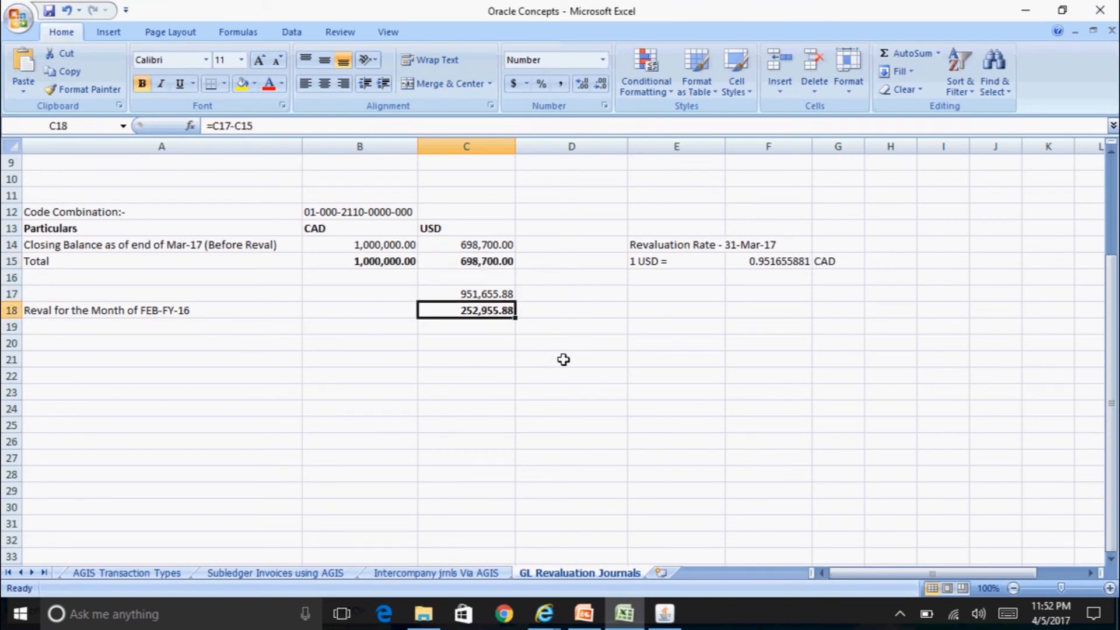
key("F2")
key("Escape")
left_click(480, 264)
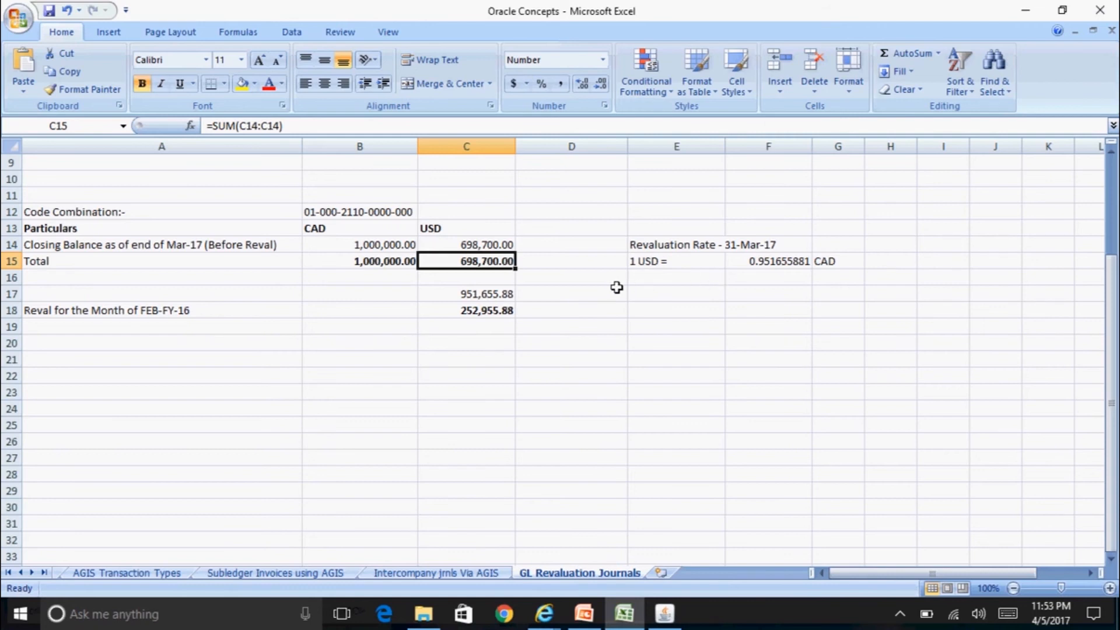
left_click(506, 294)
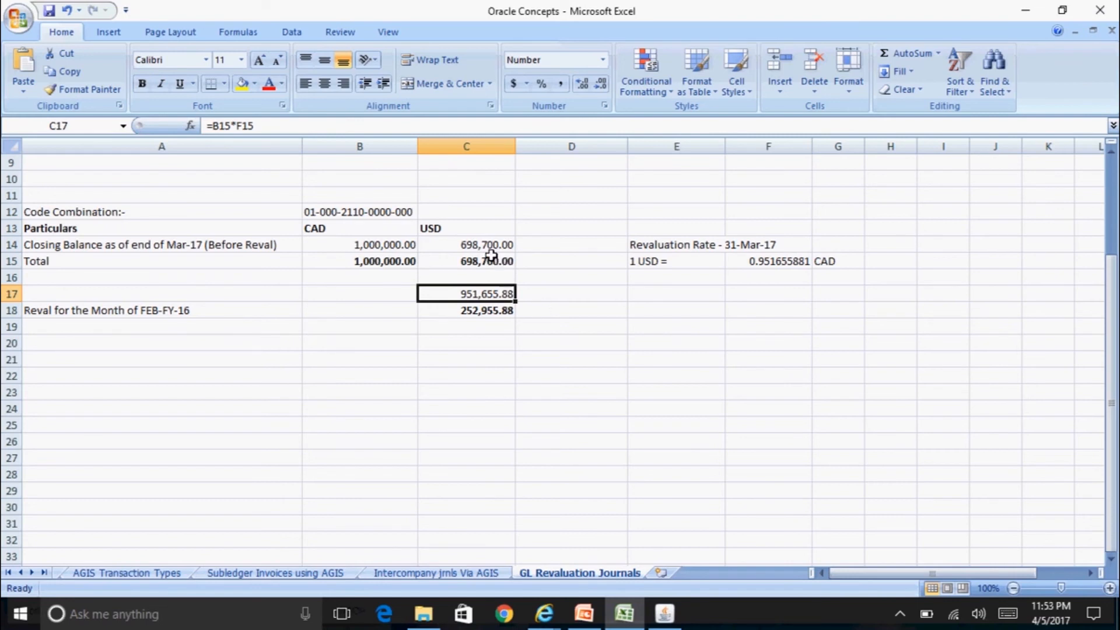
left_click(497, 312)
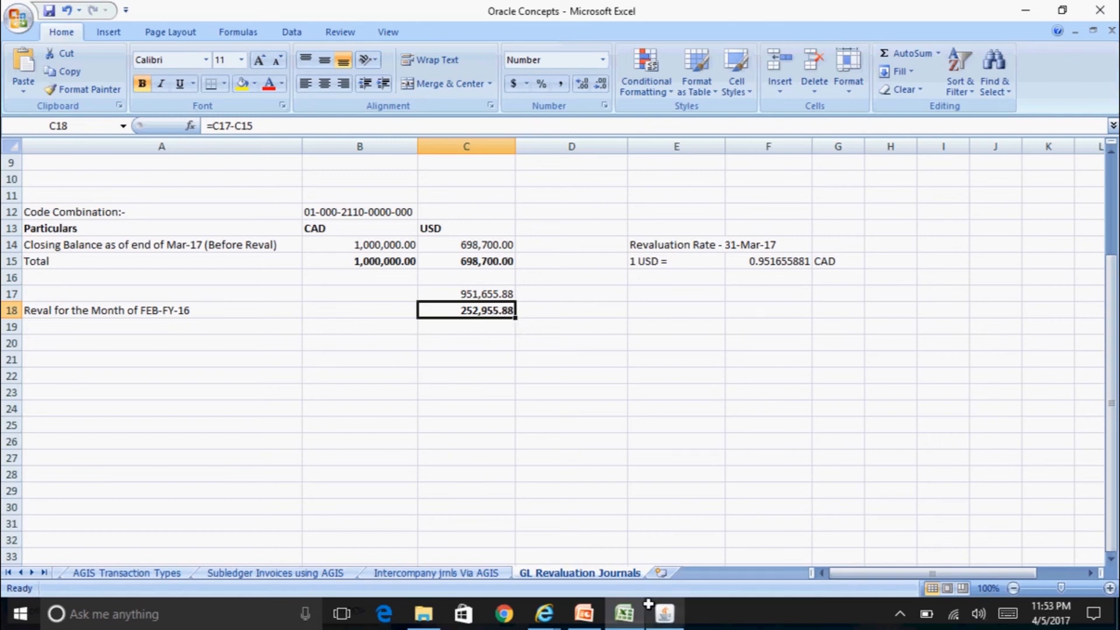
Switch to Oracle Applications and compare the USD credit on journal line 15 with the revaluation amount in the Excel workbook
left_click(665, 613)
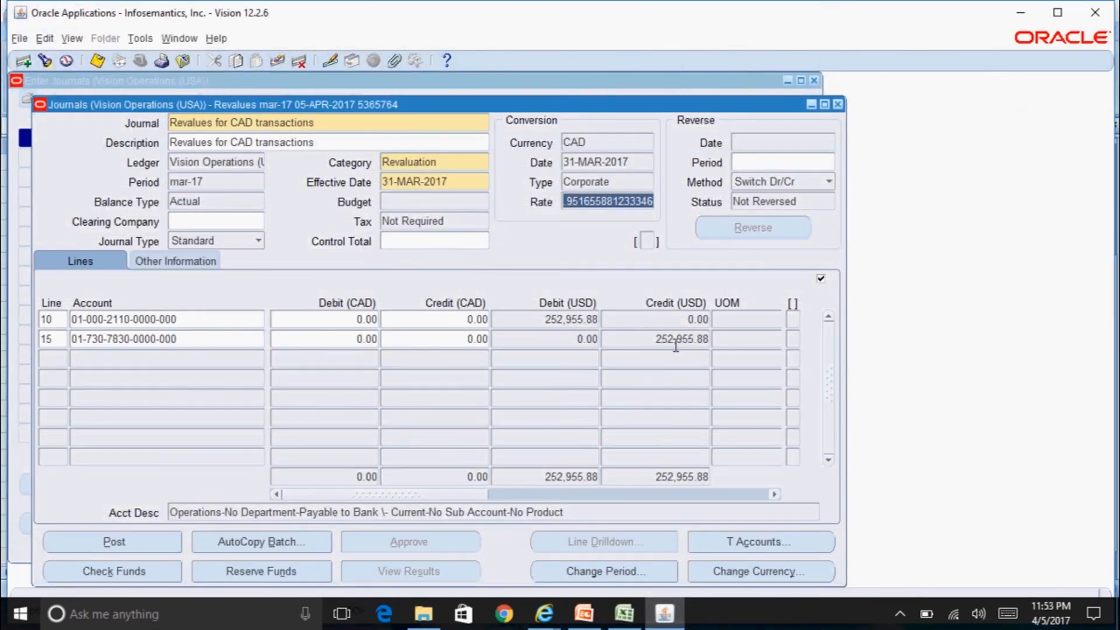
left_click(682, 340)
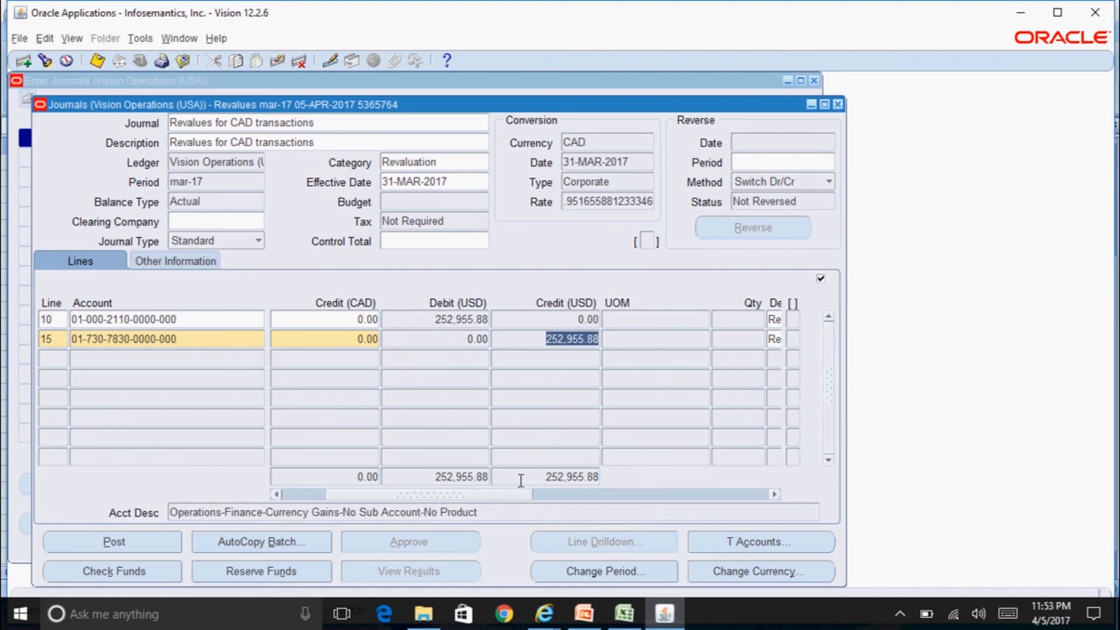
mouse_move(507, 493)
left_mouse_down()
mouse_move(580, 494)
mouse_move(513, 493)
left_mouse_up()
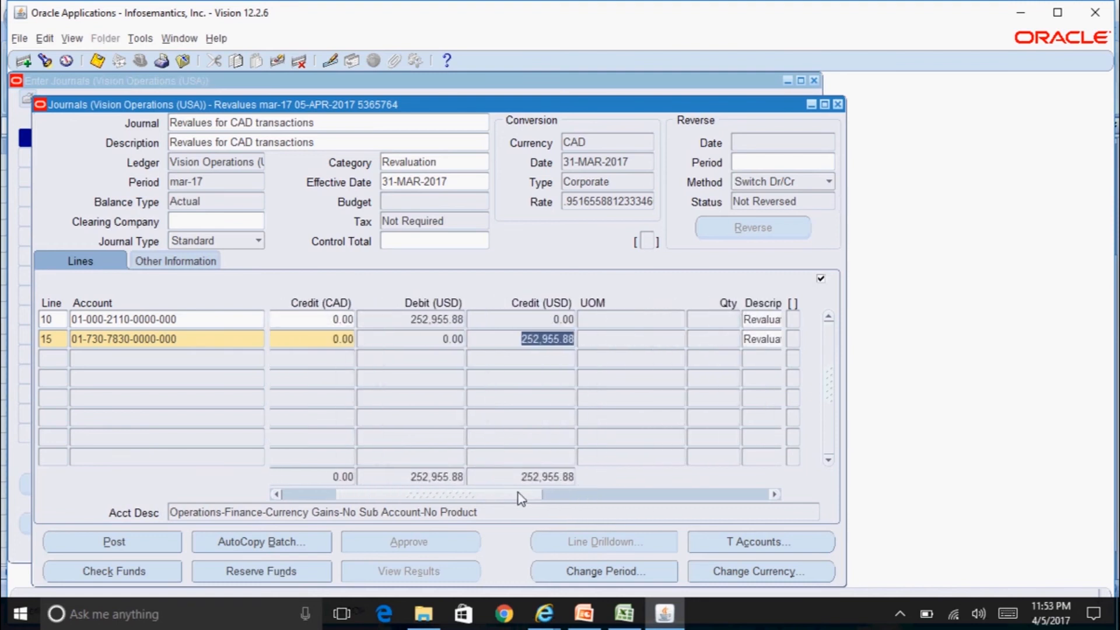
left_click(621, 613)
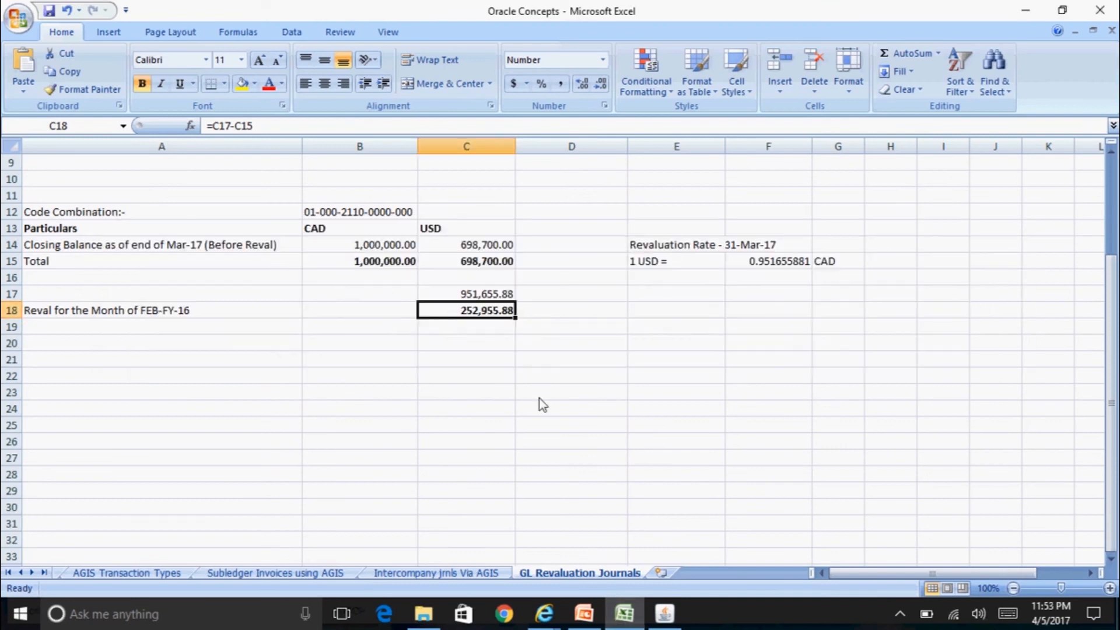
left_click(664, 614)
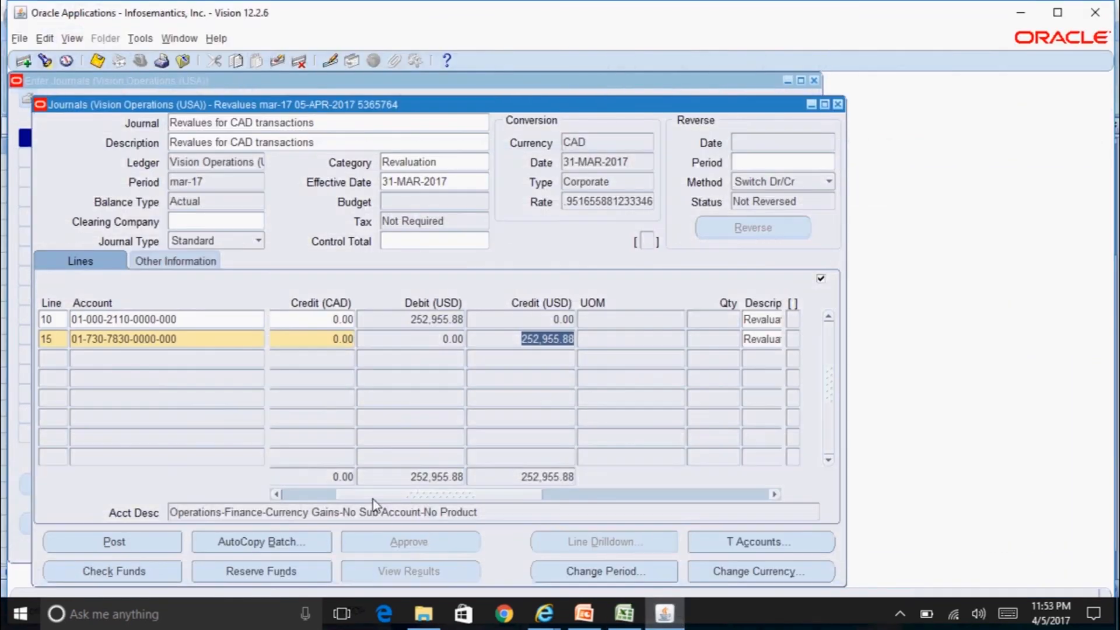
Post the Revalues for CAD transactions journal and dismiss the concurrent request note
left_click_drag(379, 494, 323, 495)
left_click(143, 550)
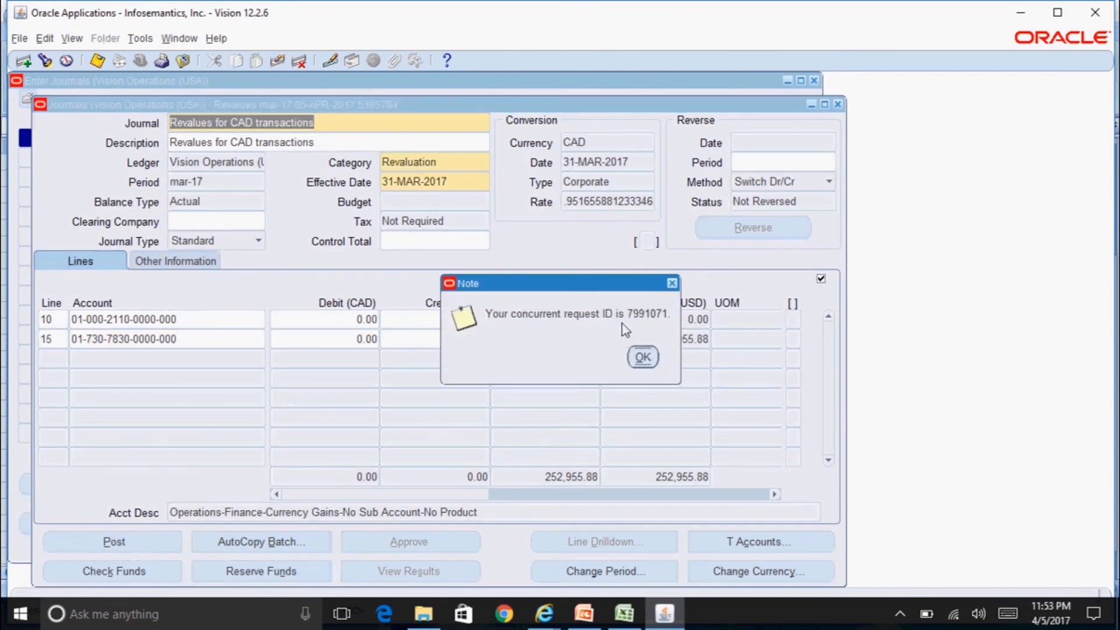
left_click(642, 357)
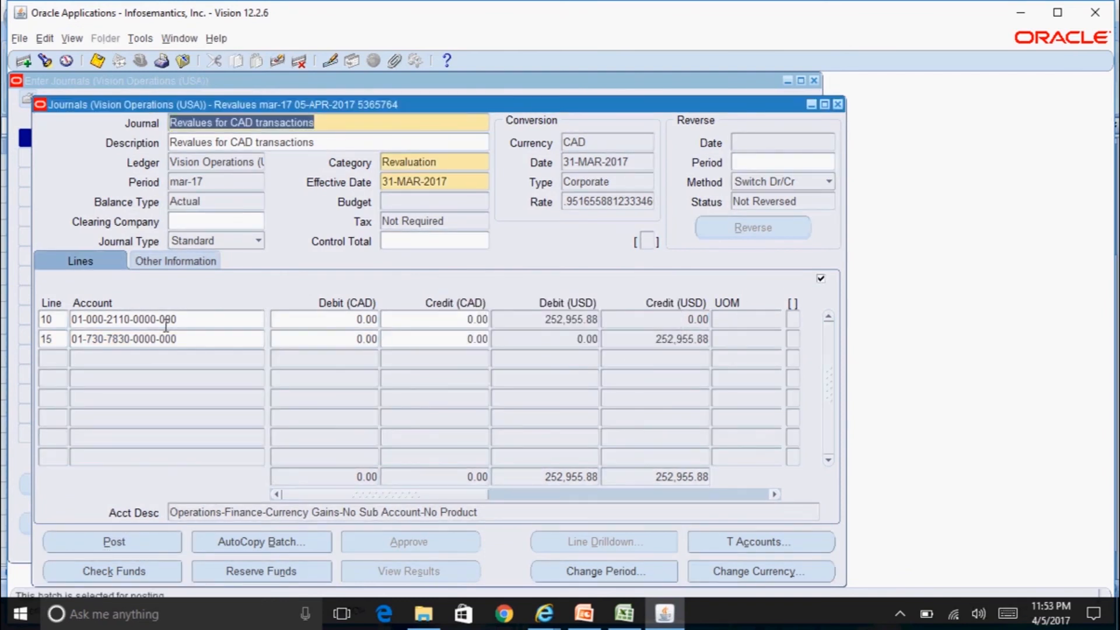
left_click(196, 320)
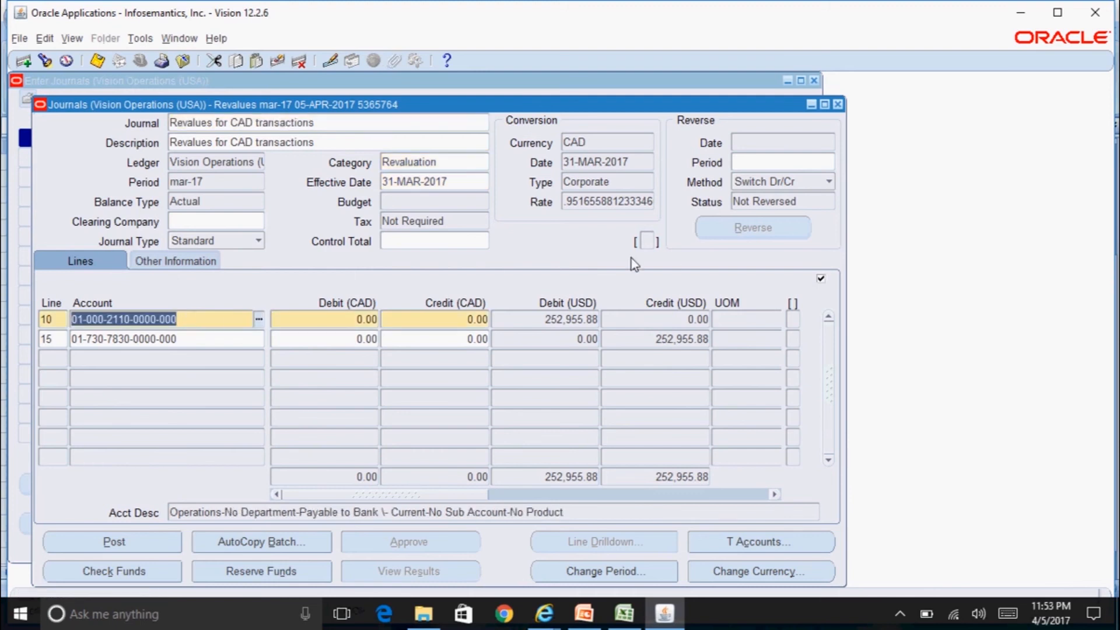
Close the journal windows, list all requests and refresh the list to check the phase of the Posting: Single Ledger request
left_click(838, 104)
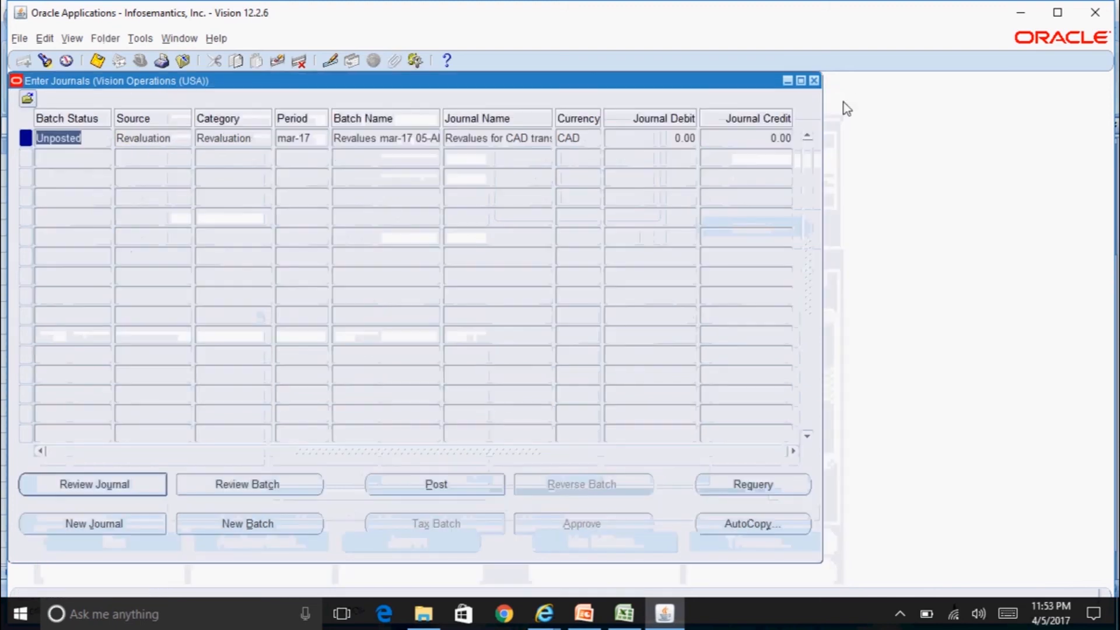
left_click(814, 80)
left_click(72, 38)
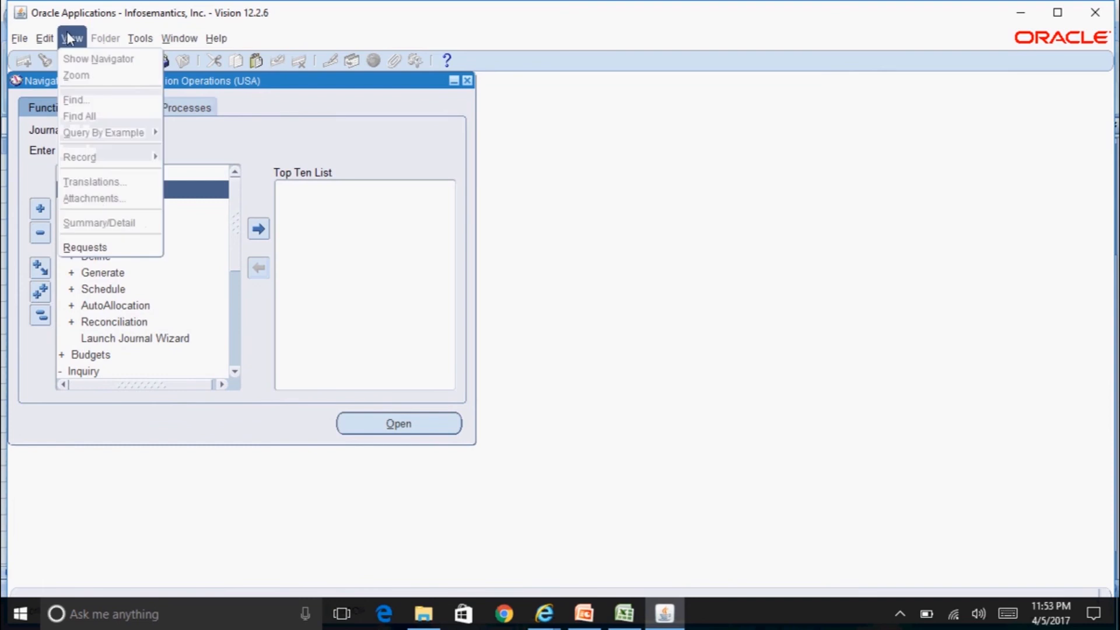
left_click(131, 250)
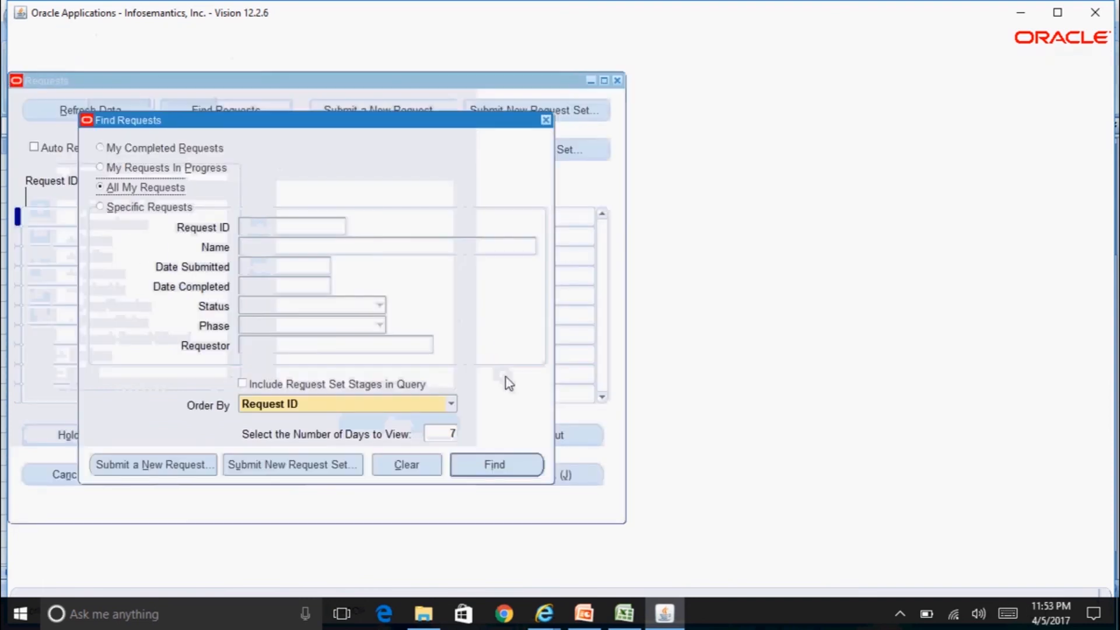
left_click(528, 461)
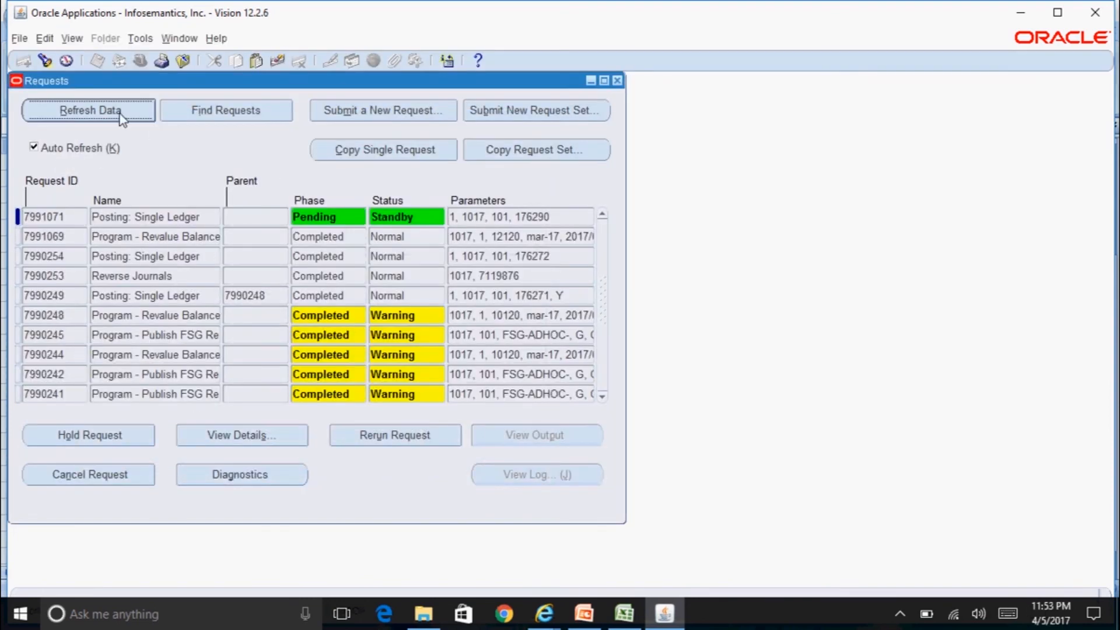
left_click(119, 112)
left_click(119, 111)
left_click(119, 115)
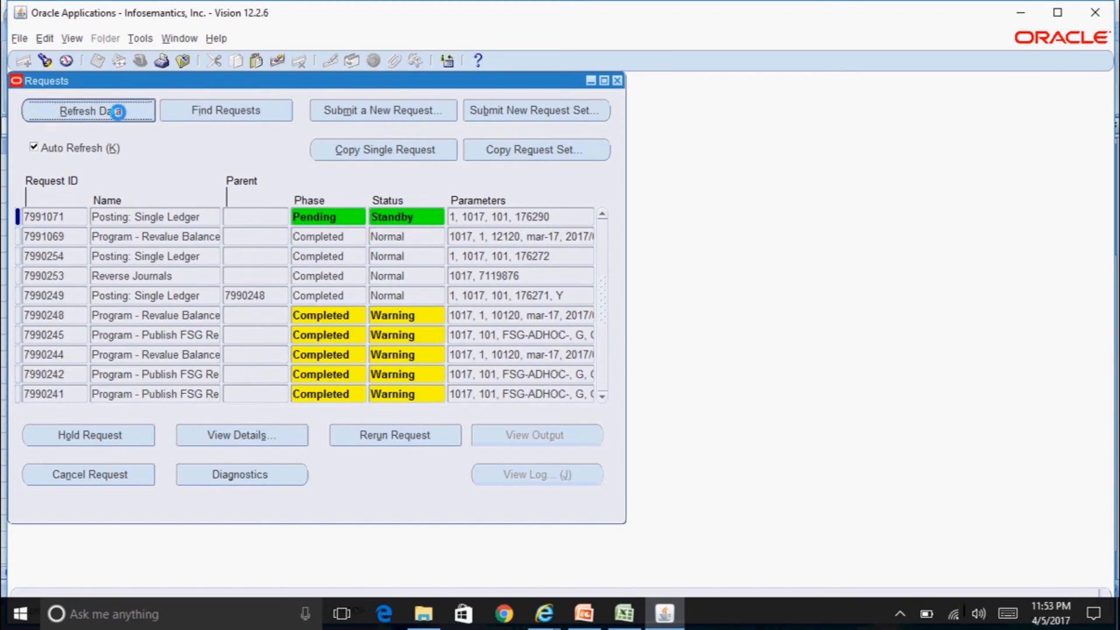
left_click(206, 238)
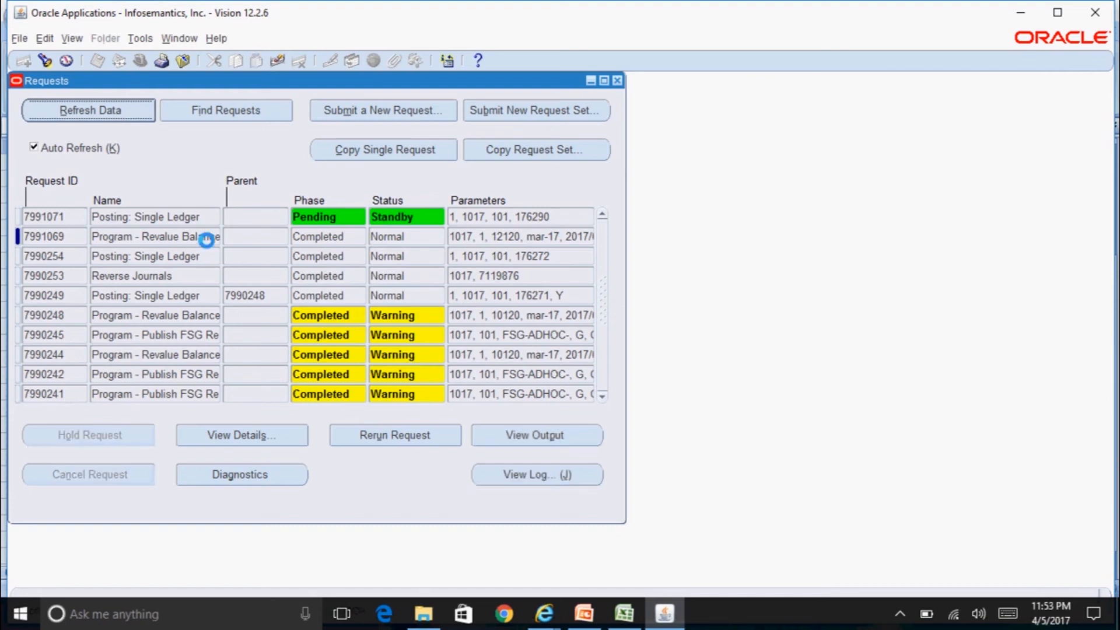
left_click(88, 121)
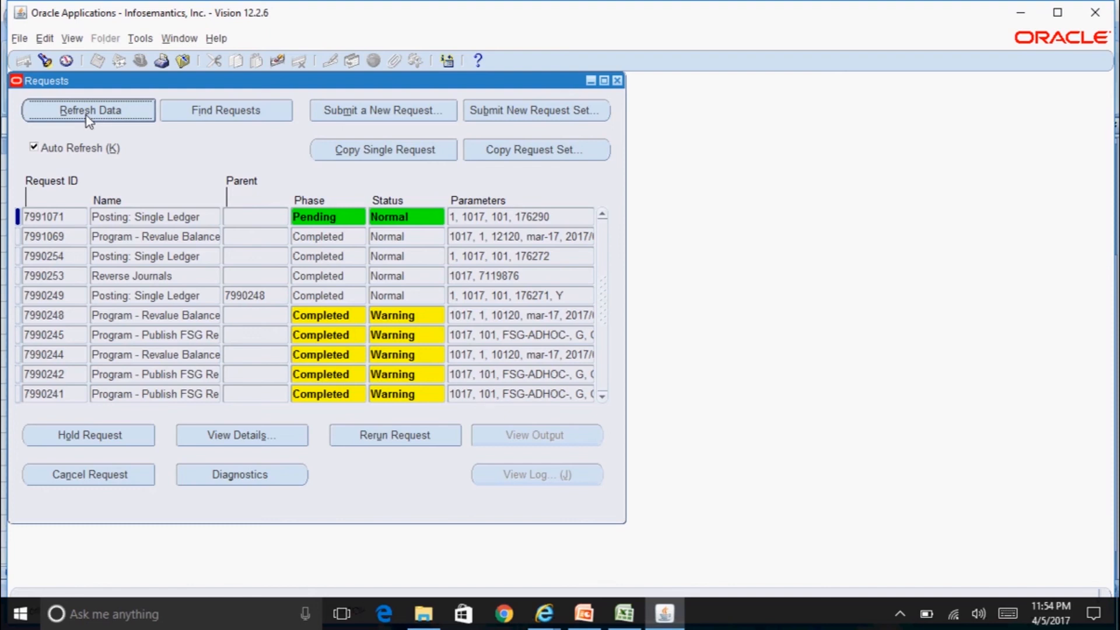
Close the request list, open the Currency Revaluation form to examine its AutoPost Revaluation option, and close it
left_click(617, 81)
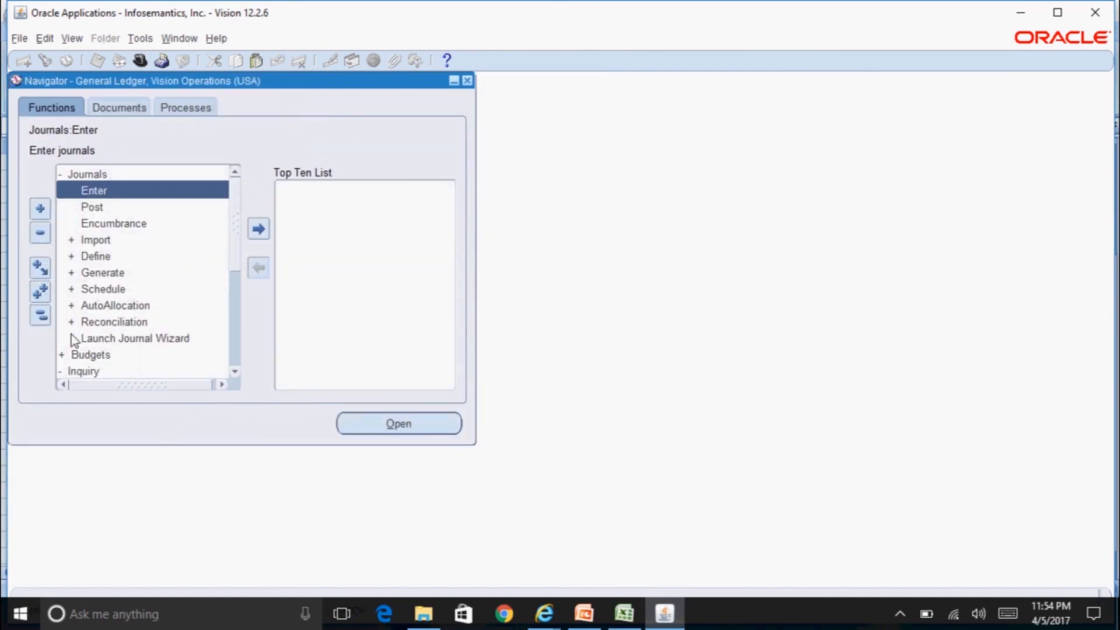
left_click(40, 316)
double_click(99, 224)
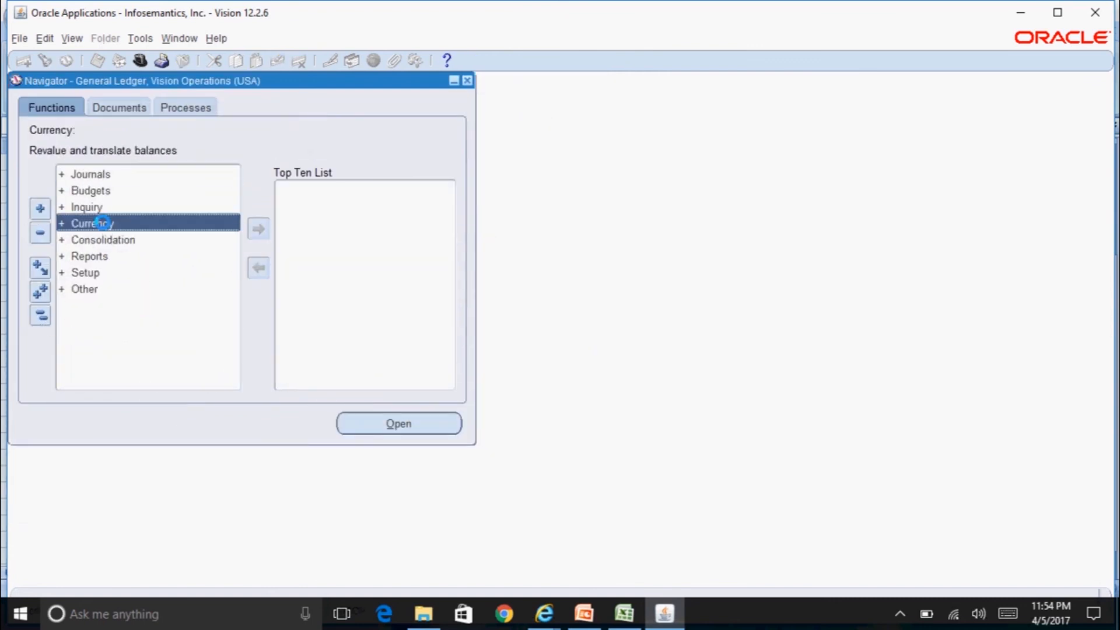
double_click(125, 240)
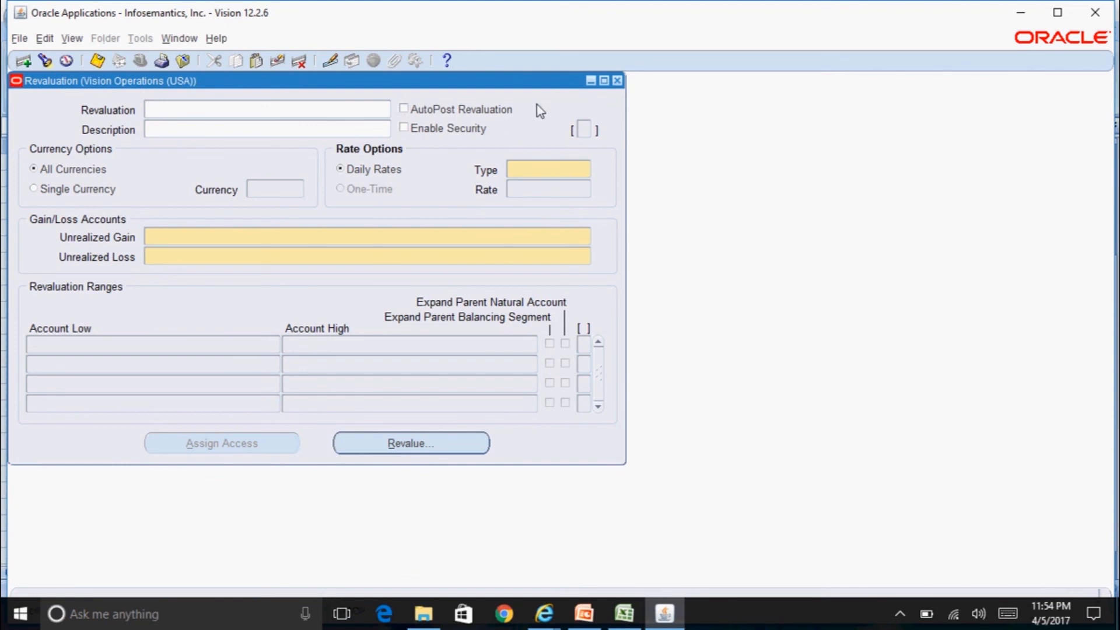
left_click(617, 80)
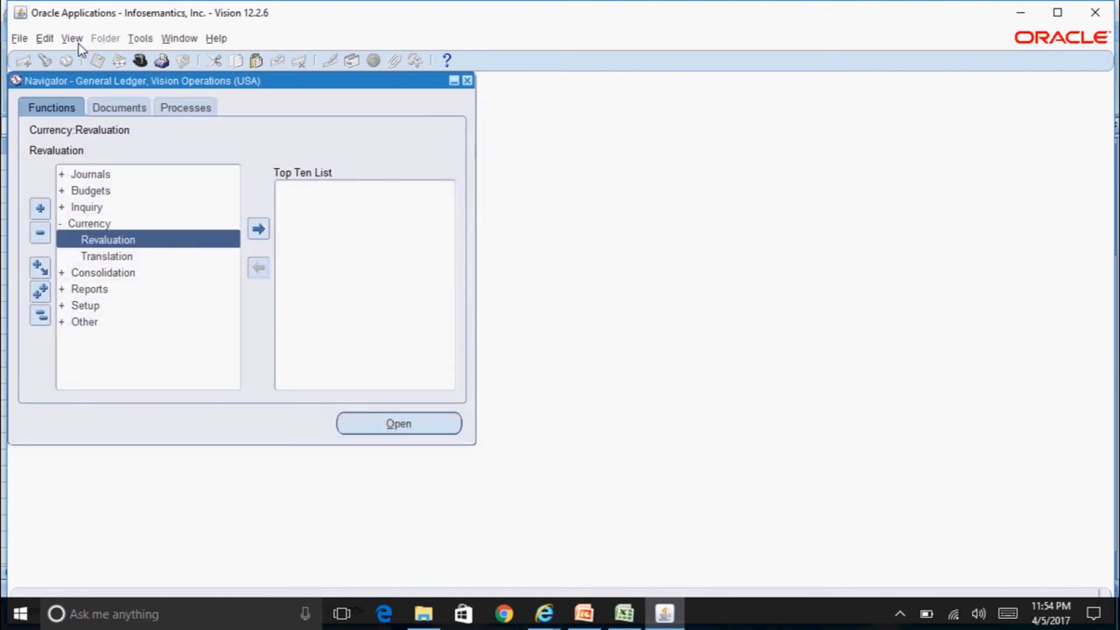
List all requests again, check the status of the Posting: Single Ledger request and close the list
left_click(75, 39)
left_click(126, 244)
left_click(495, 465)
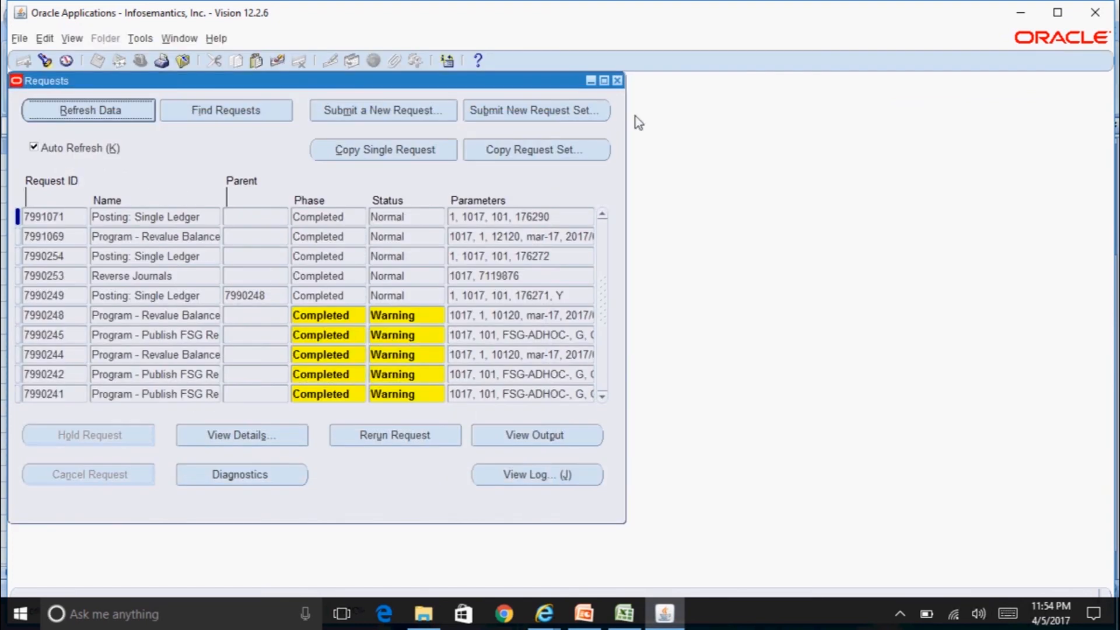
left_click(617, 81)
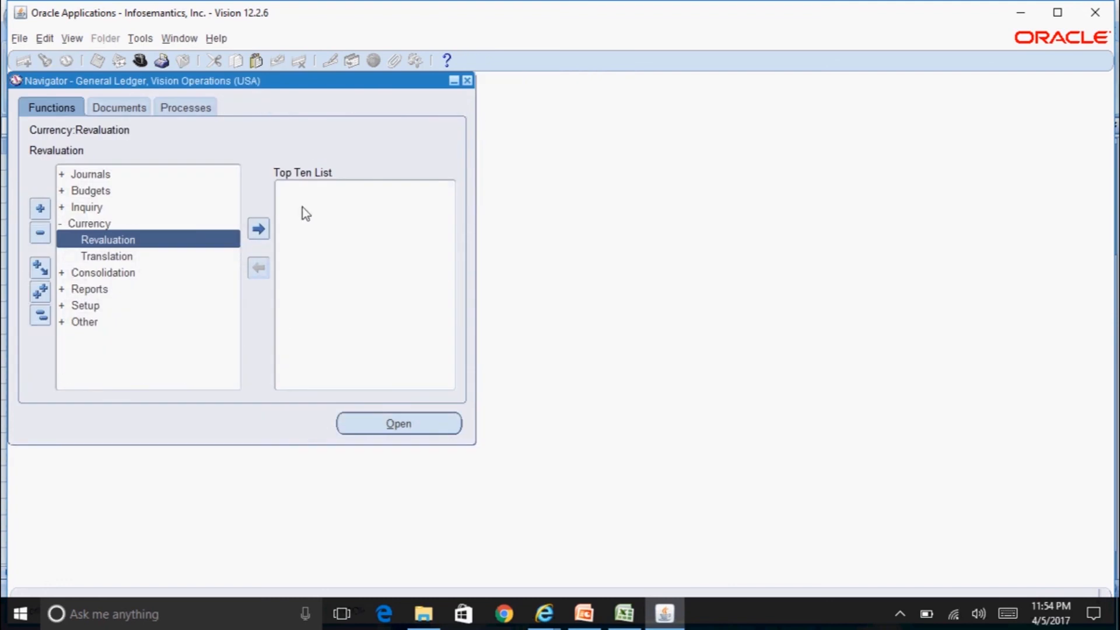
Open Account Inquiry and set the accounting periods to mar-17 with currency type Entered and entered currency CAD
double_click(128, 208)
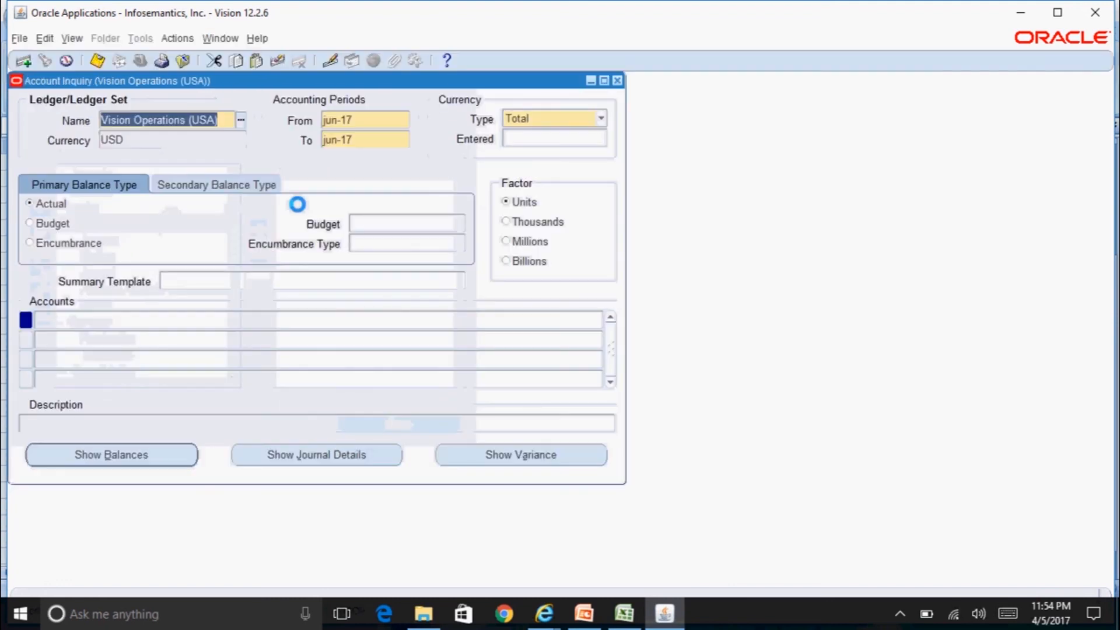
left_click(380, 121)
type("mar-17")
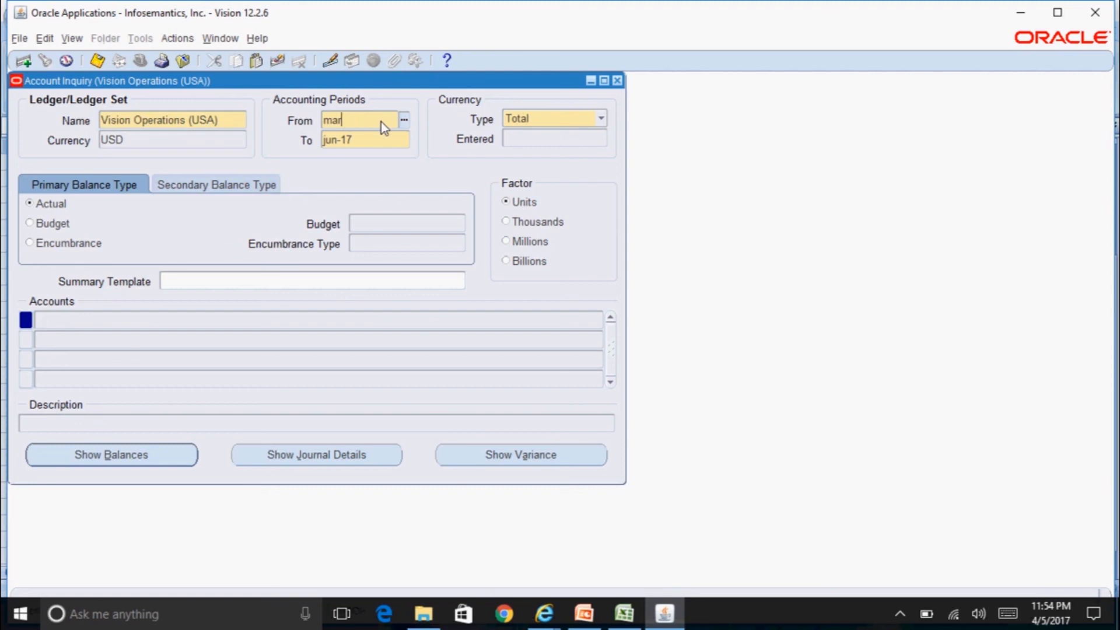
key("Tab")
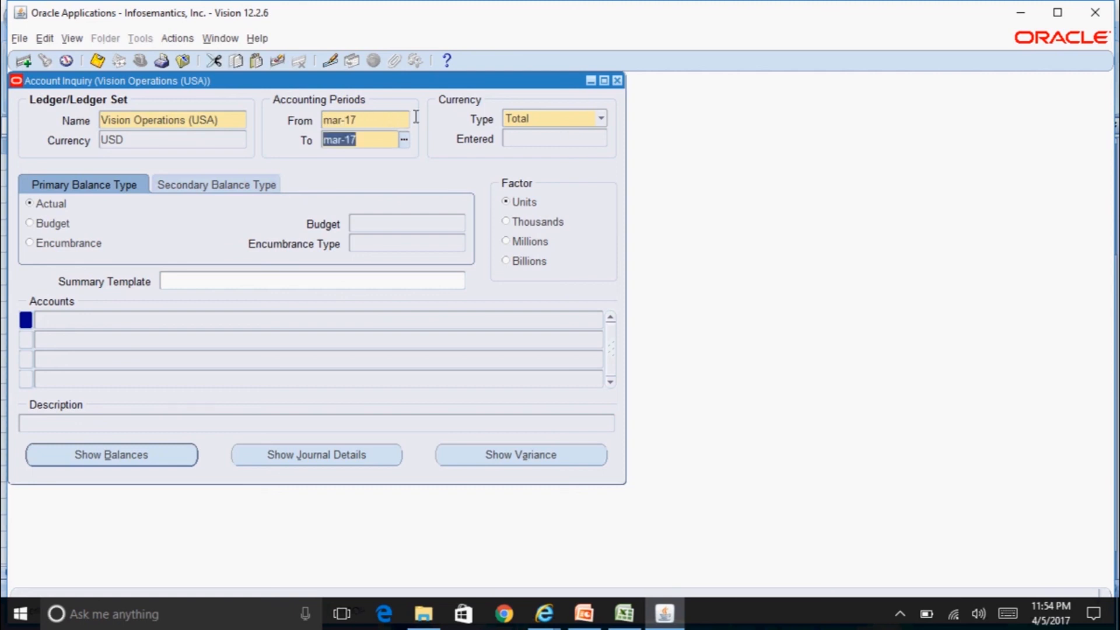
left_click(535, 118)
left_click(525, 87)
left_click(533, 133)
type("cad")
key("Tab")
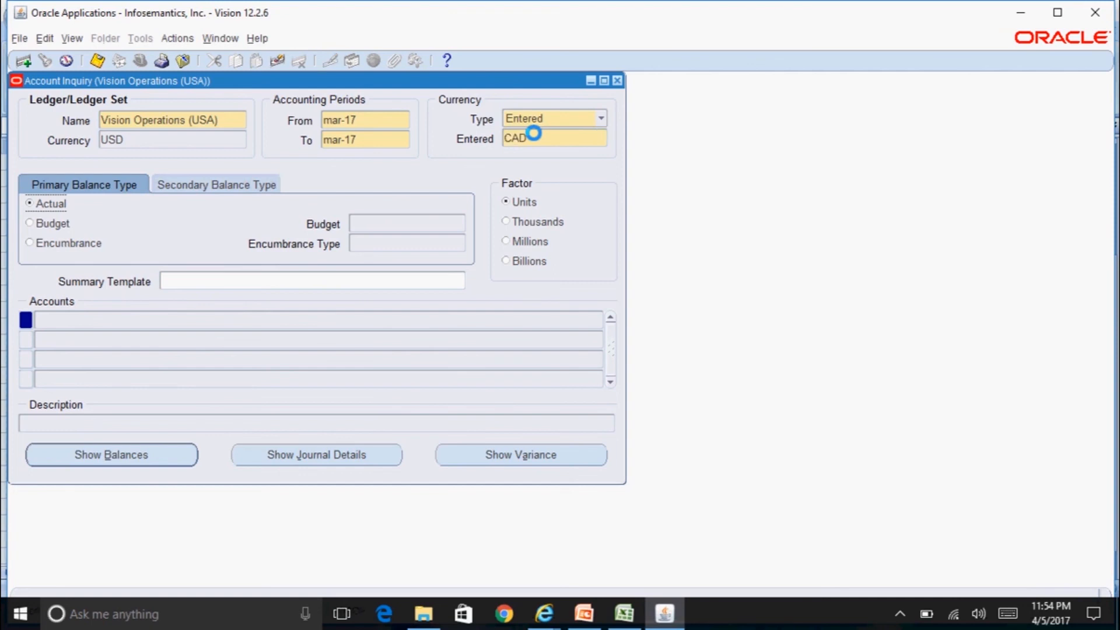
left_click(478, 320)
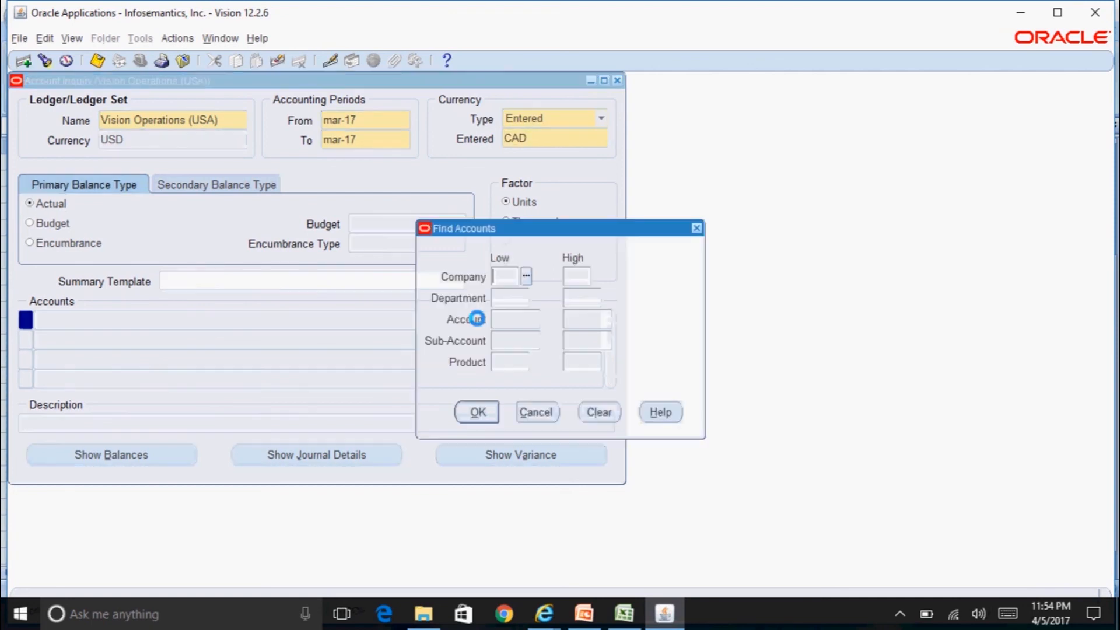
type("01")
key("Tab")
key("Tab")
type("000")
key("Tab")
key("Tab")
type("2110")
key("Tab")
key("Tab")
type("0000")
key("Tab")
key("Tab")
type("000")
key("Tab")
key("Tab")
key("Return")
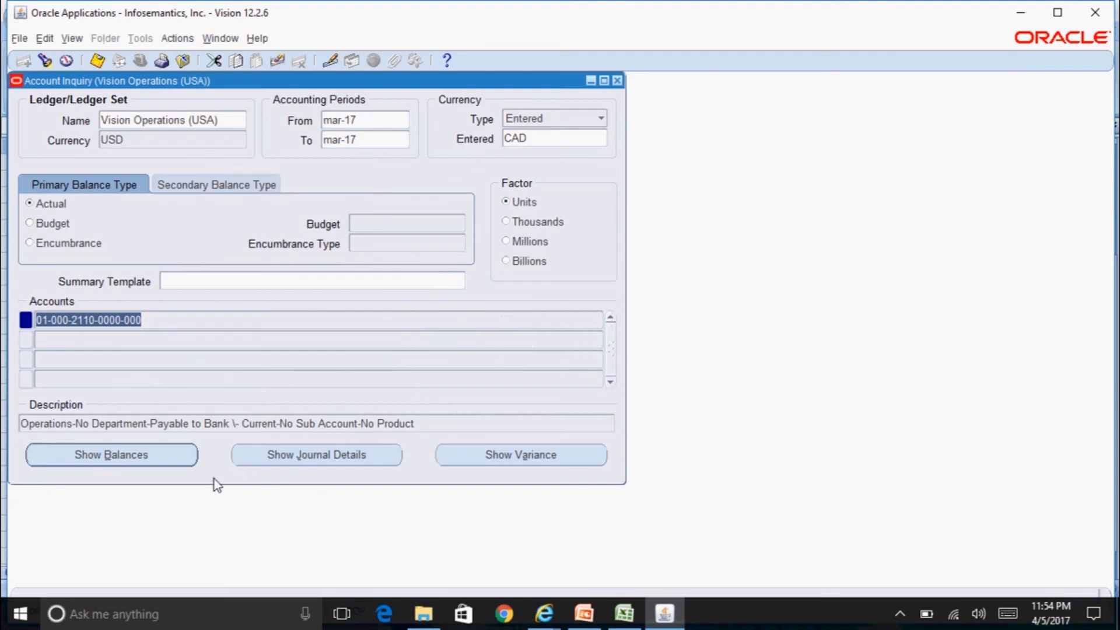
Show the detail balances of the payable account and examine its YTD and YTD Converted amounts for mar-17
left_click(172, 464)
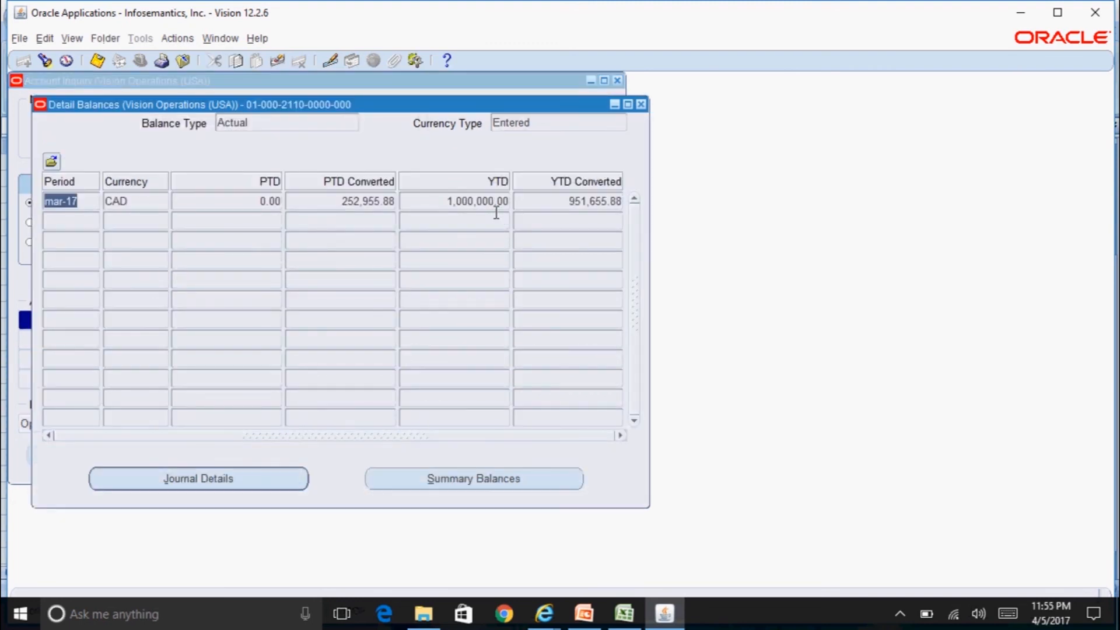
left_click(489, 201)
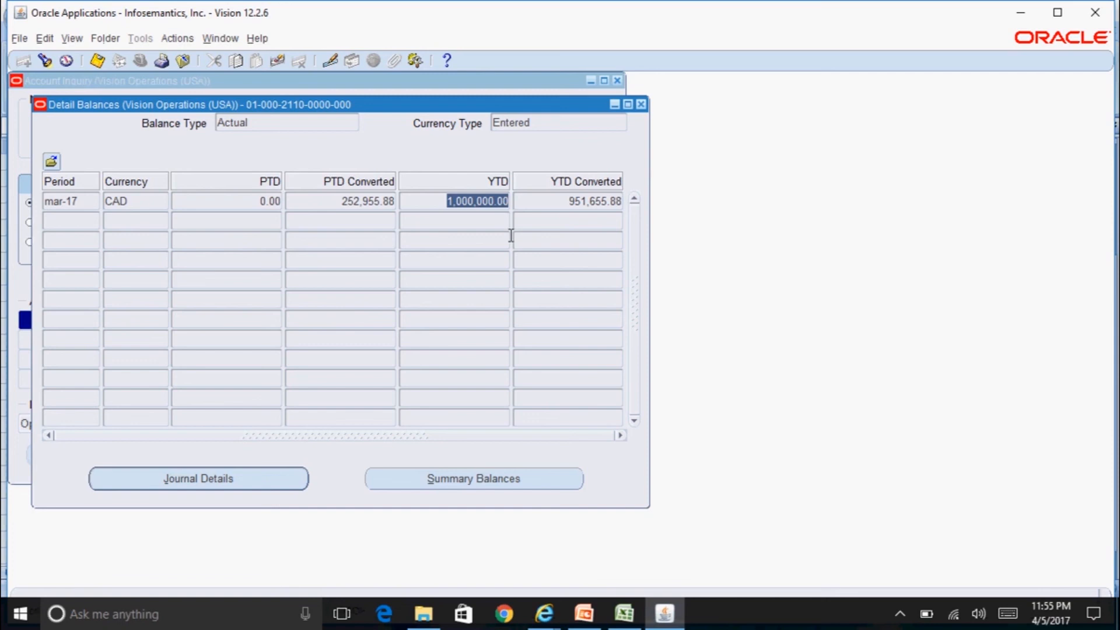
left_click(604, 202)
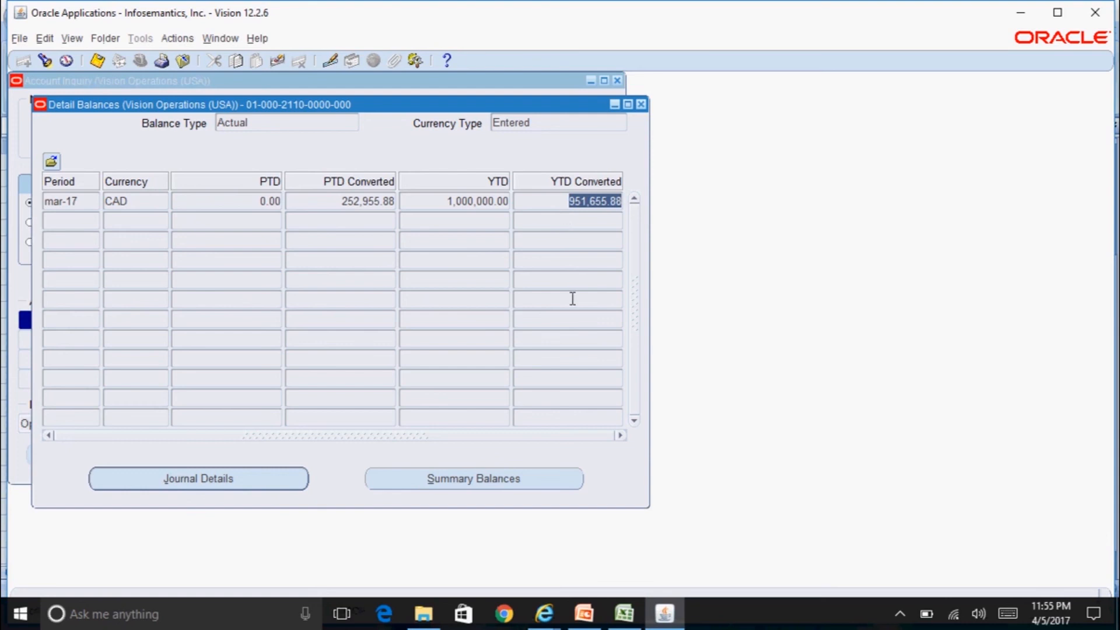
Compare the Excel workbook's USD total and revalued balance with the detail balances, returning to Oracle Applications
left_click(624, 613)
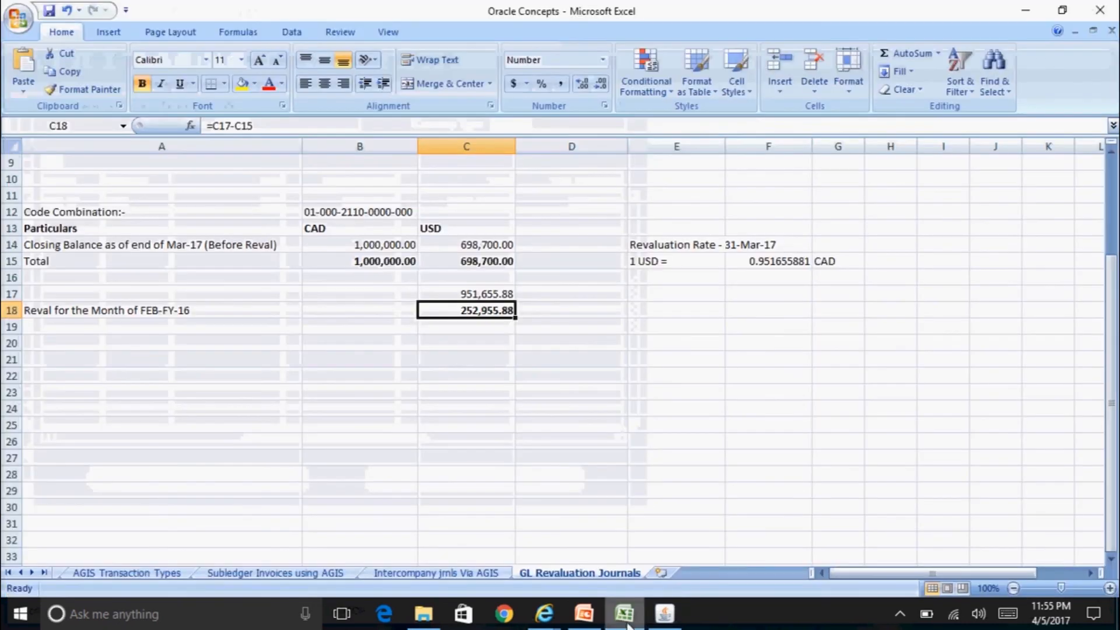
left_click(470, 261)
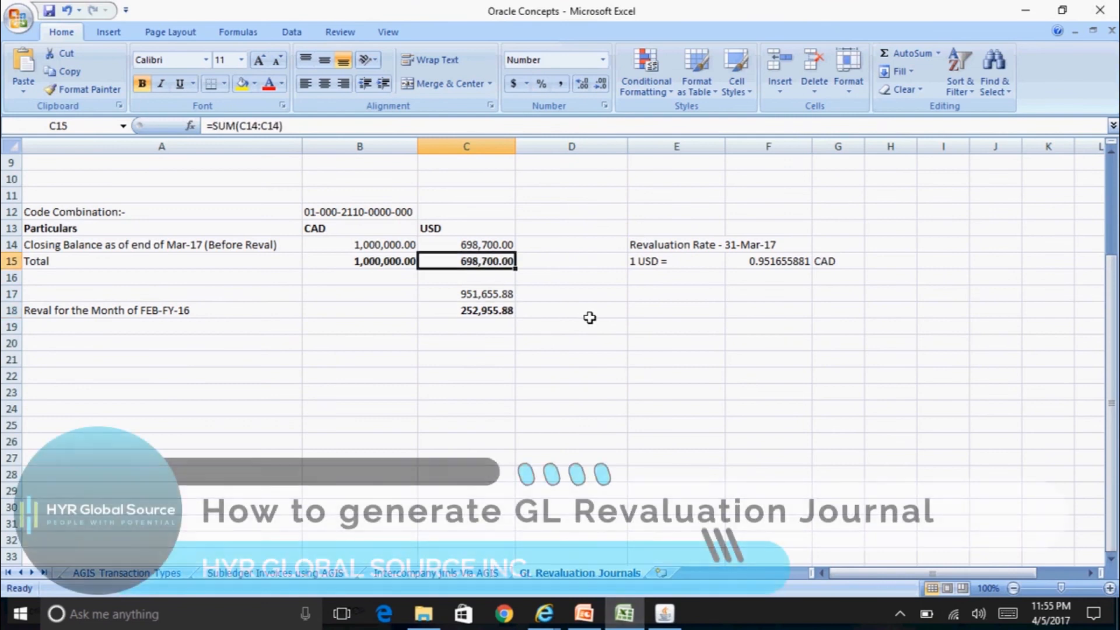
left_click(665, 613)
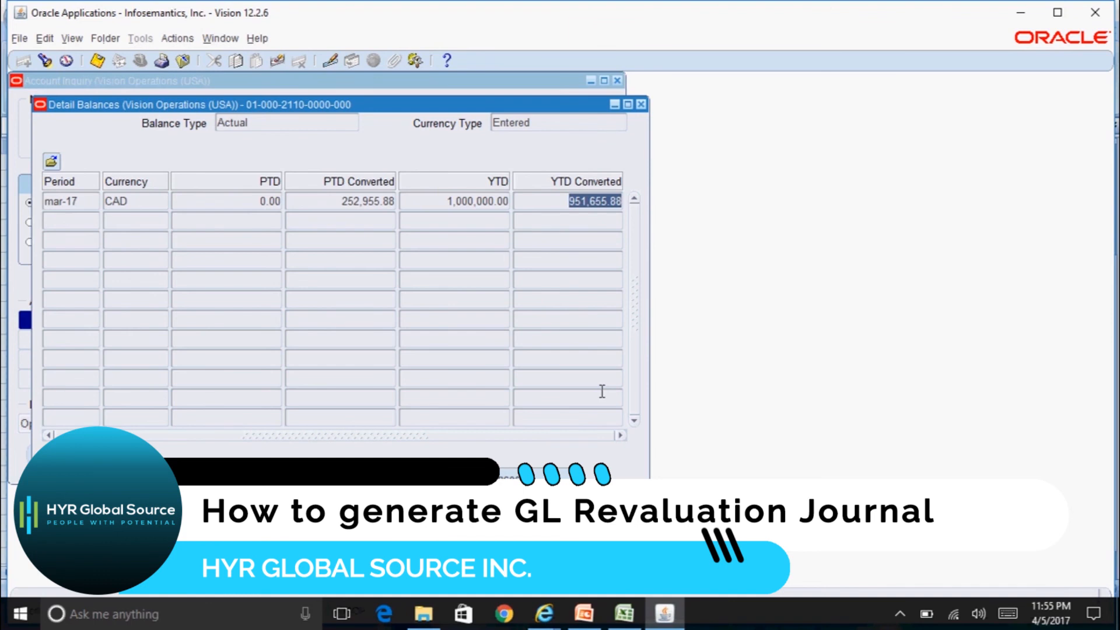